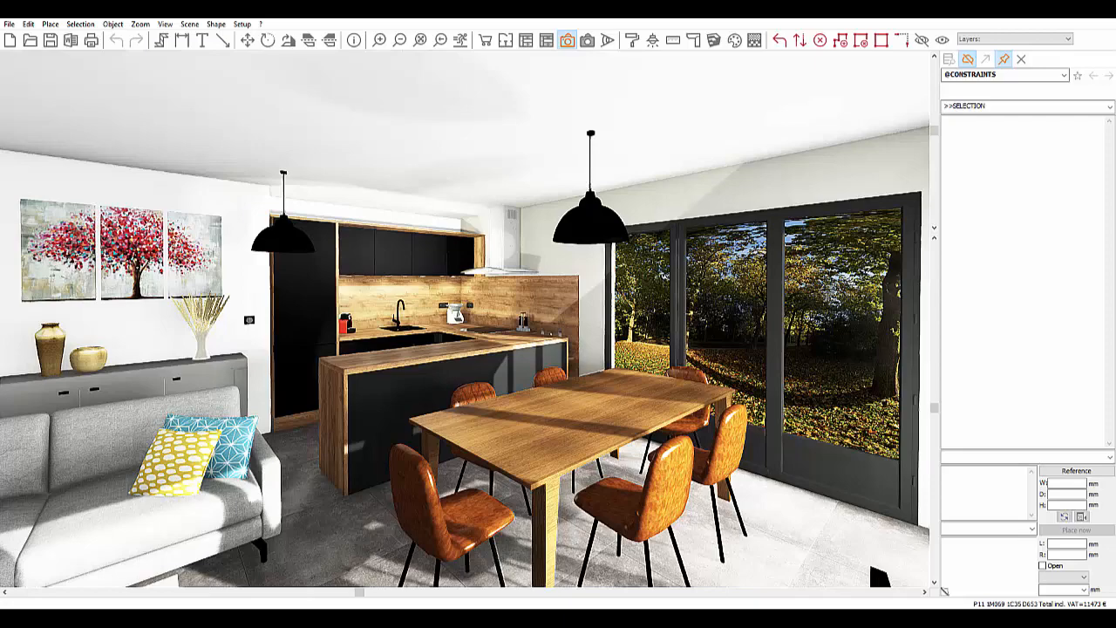
Step: Select the three-panel tree painting on the wall above the sideboard
middle_drag(295, 471, 319, 481)
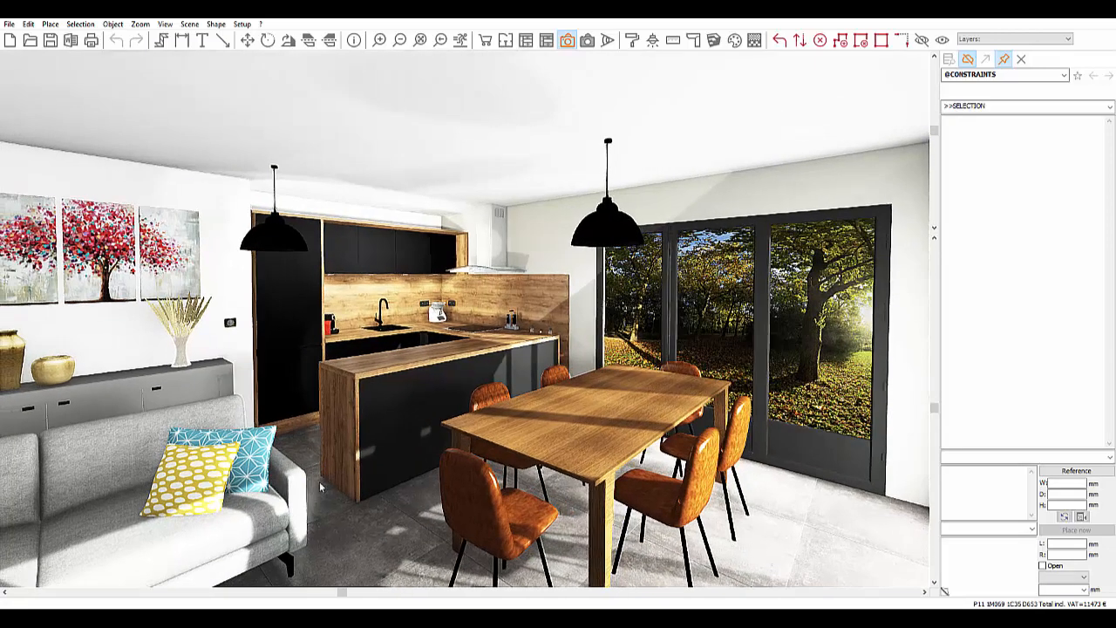
click(361, 527)
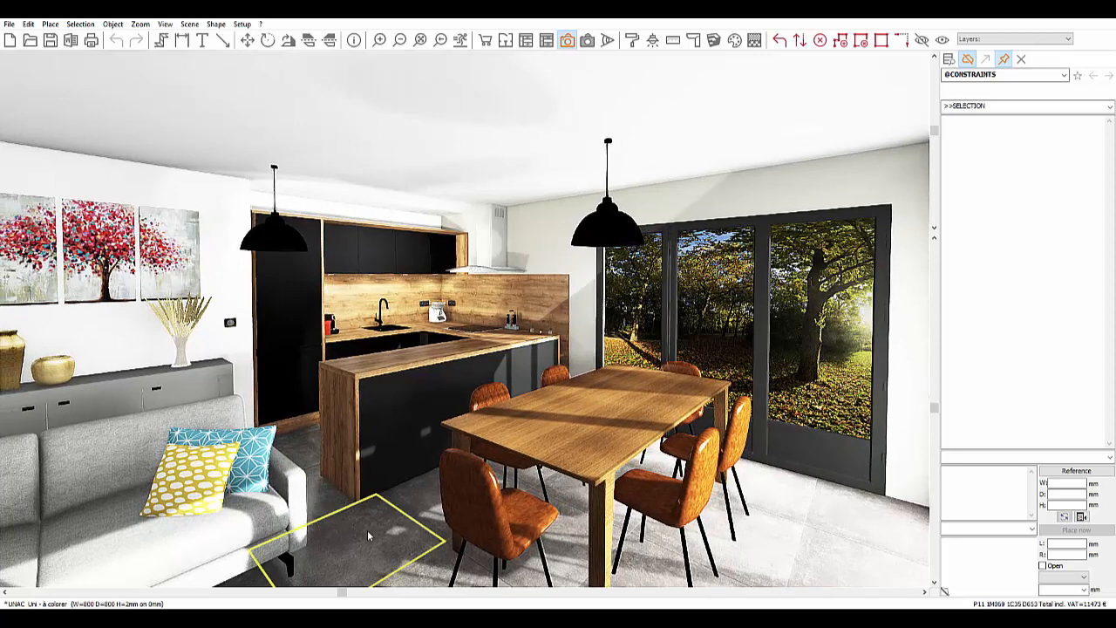
click(185, 266)
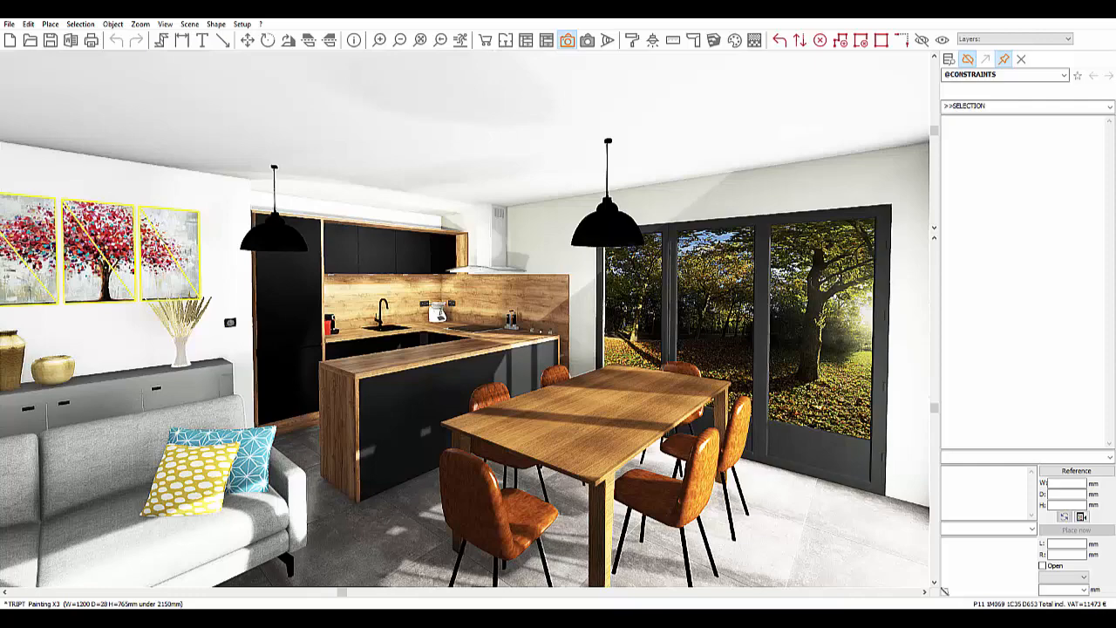
middle_drag(270, 397, 312, 396)
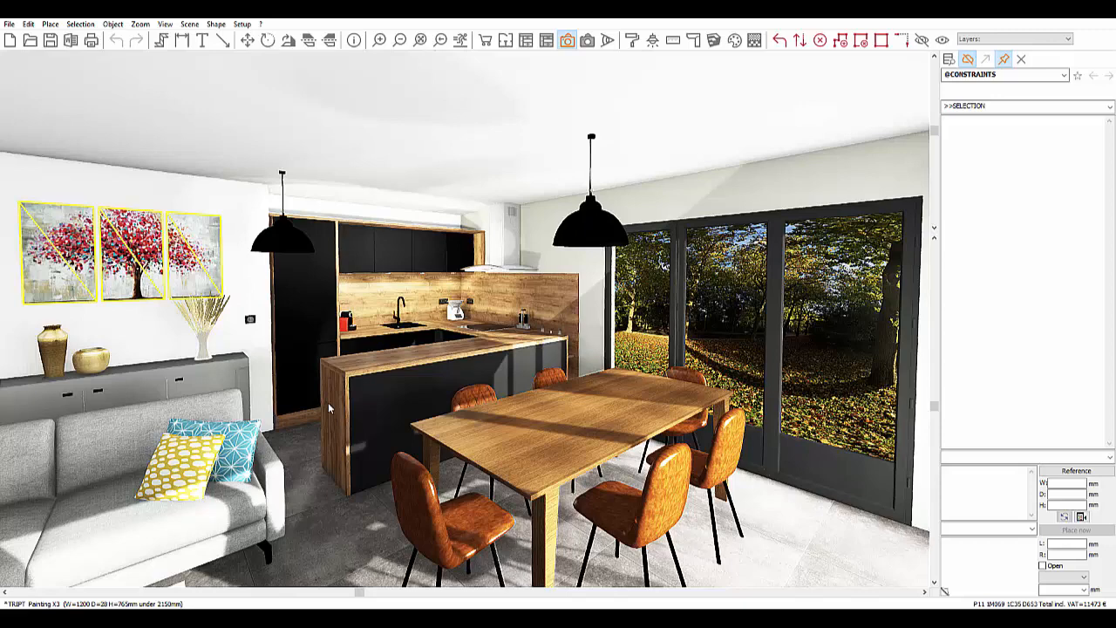
Step: Switch to File Explorer and open the Textures folder inside C:\InSitu
key(alt+Tab)
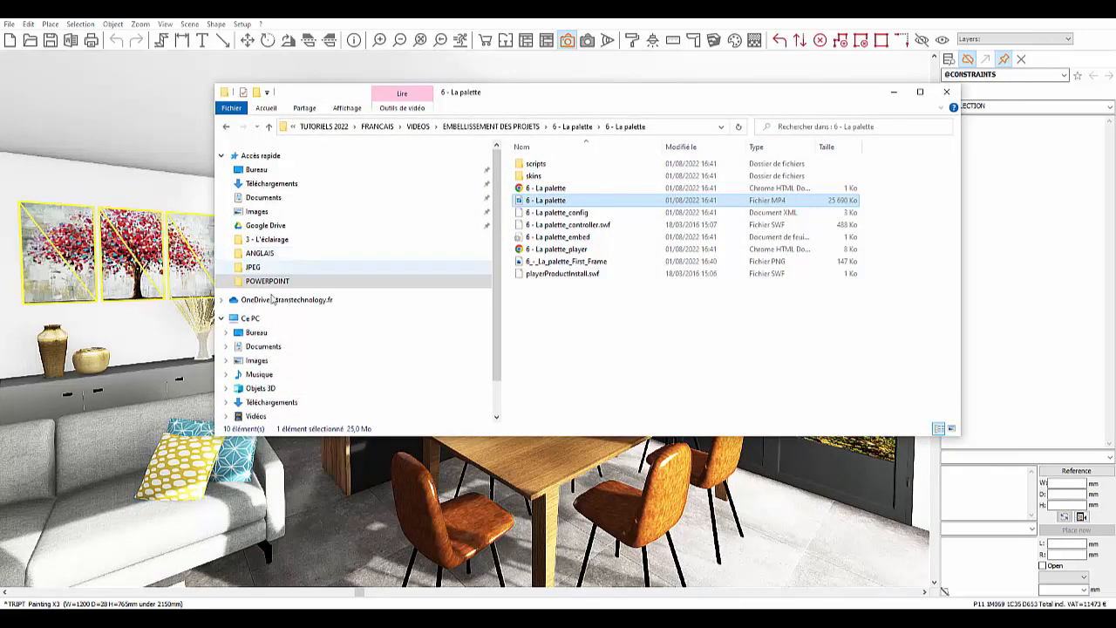
click(255, 332)
click(387, 317)
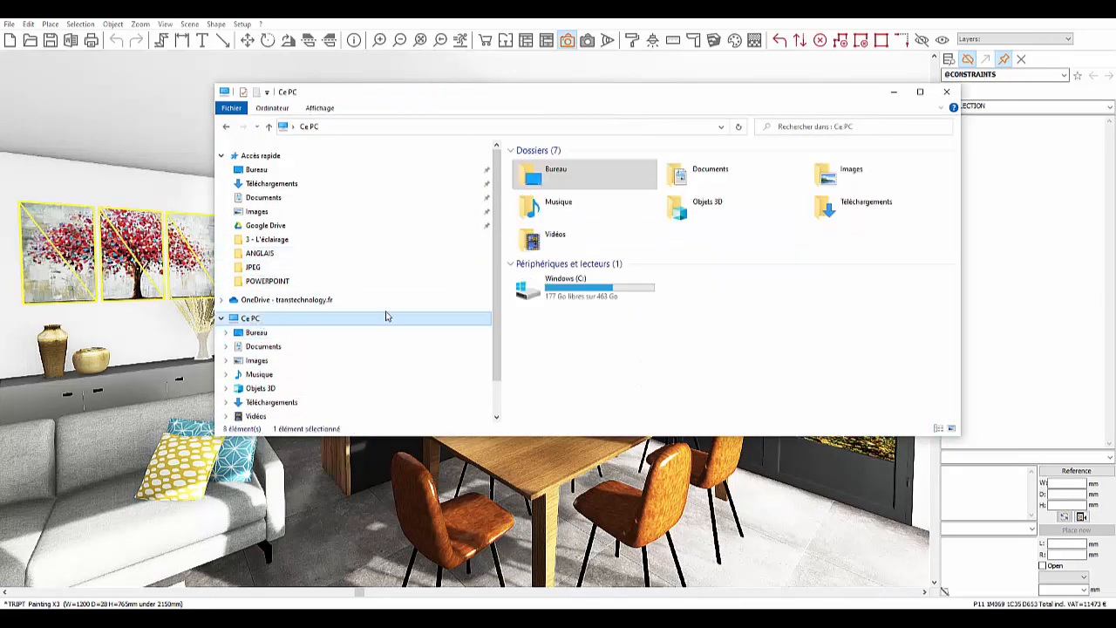
double_click(575, 280)
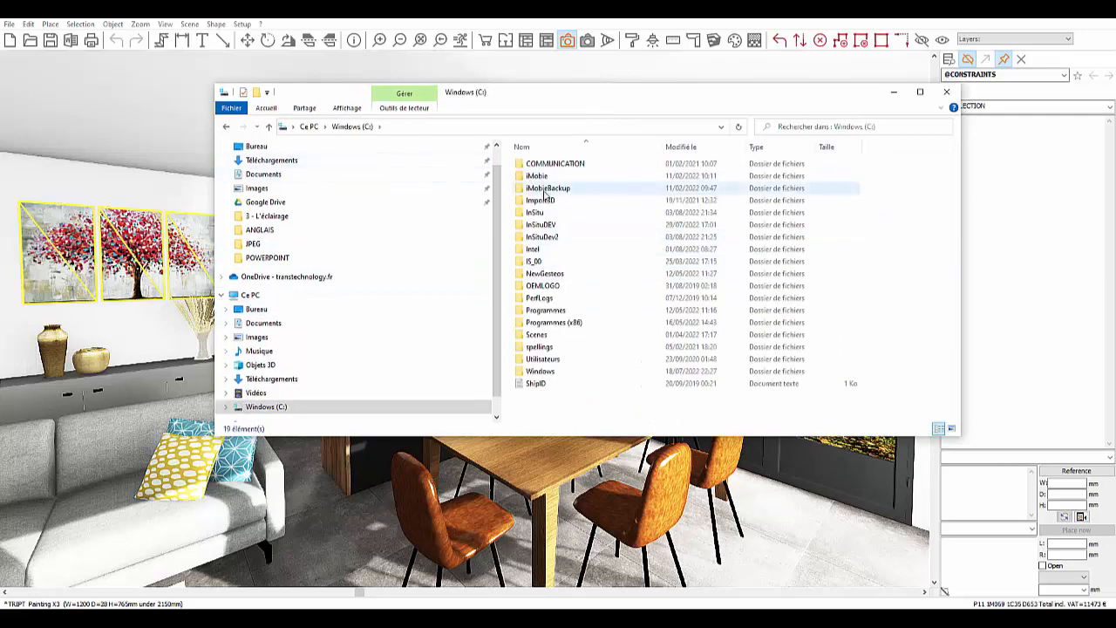
double_click(545, 213)
scroll(550, 359, down, 1)
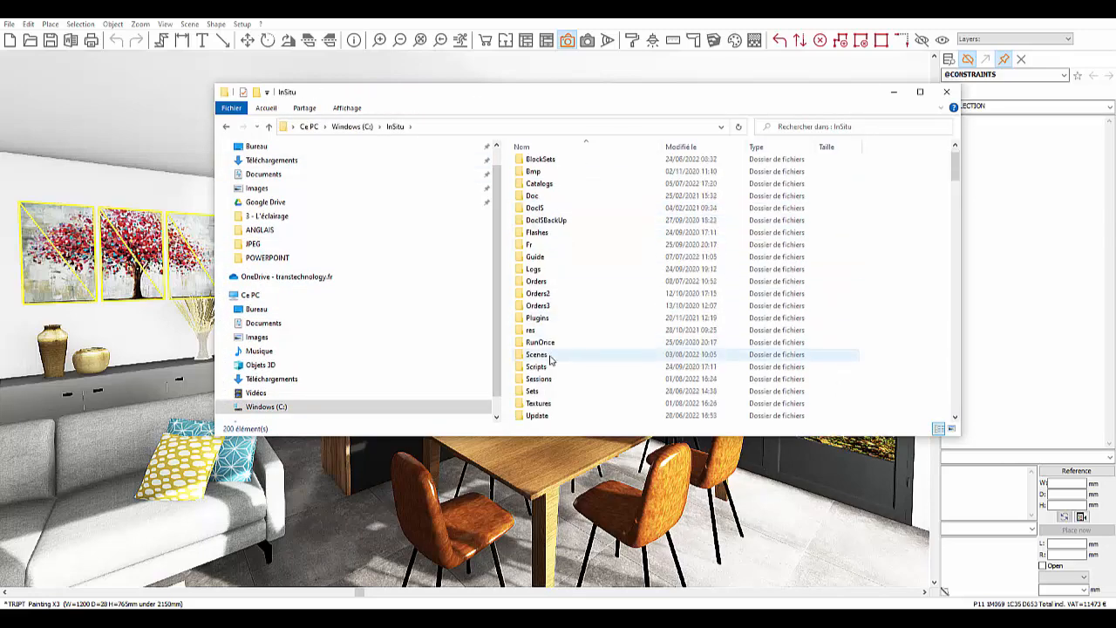
scroll(550, 359, down, 1)
double_click(539, 368)
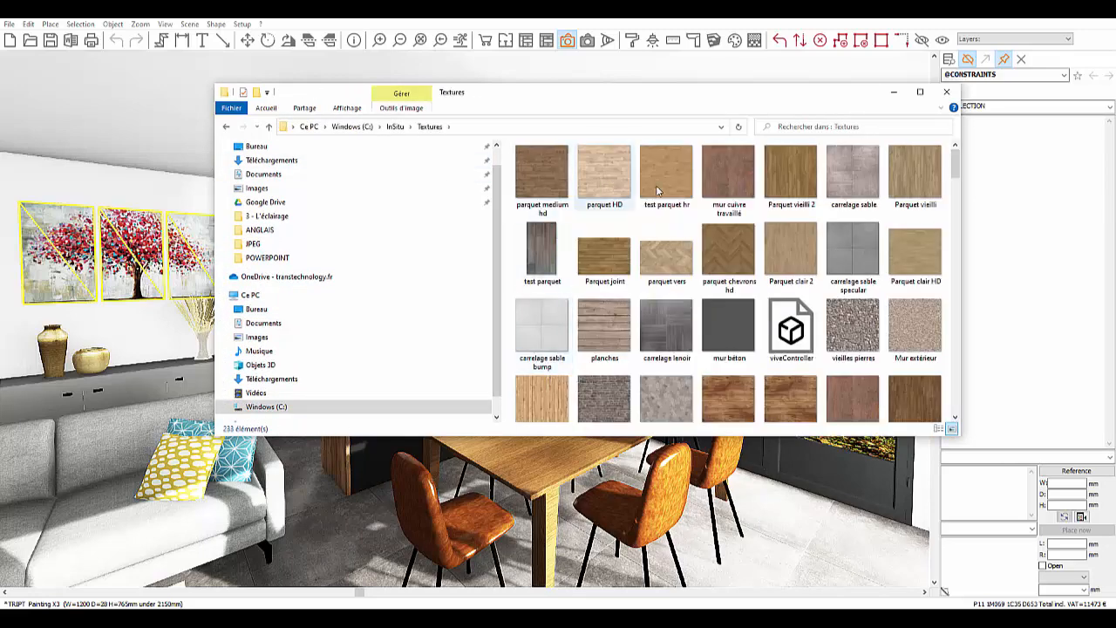
Step: Look through the texture images in the folder and close the File Explorer window
scroll(771, 358, down, 5)
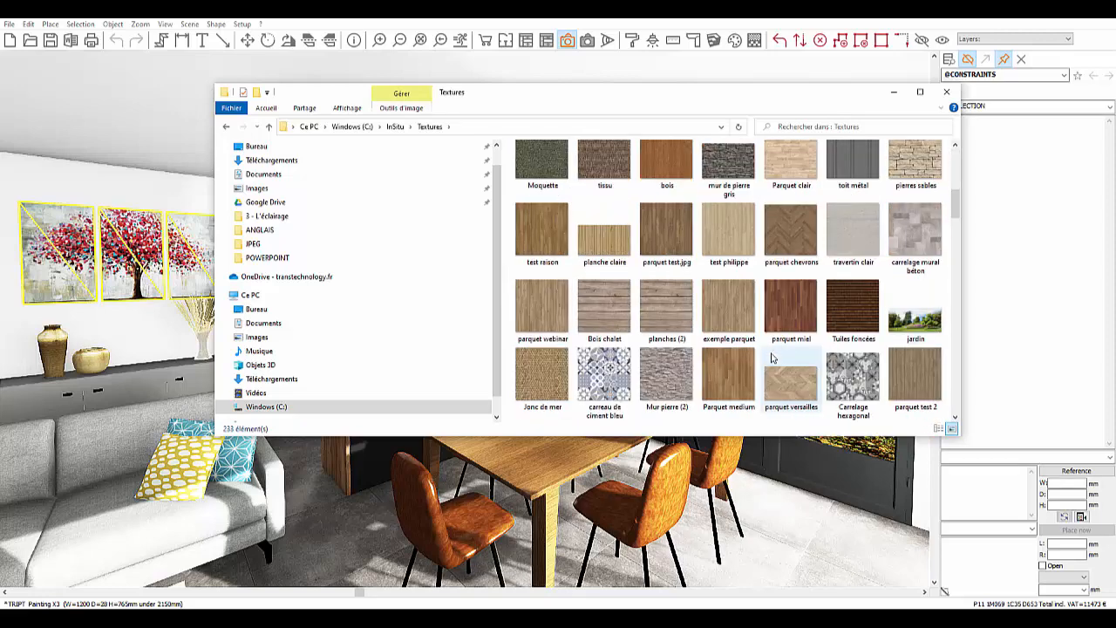
scroll(770, 357, down, 3)
click(945, 91)
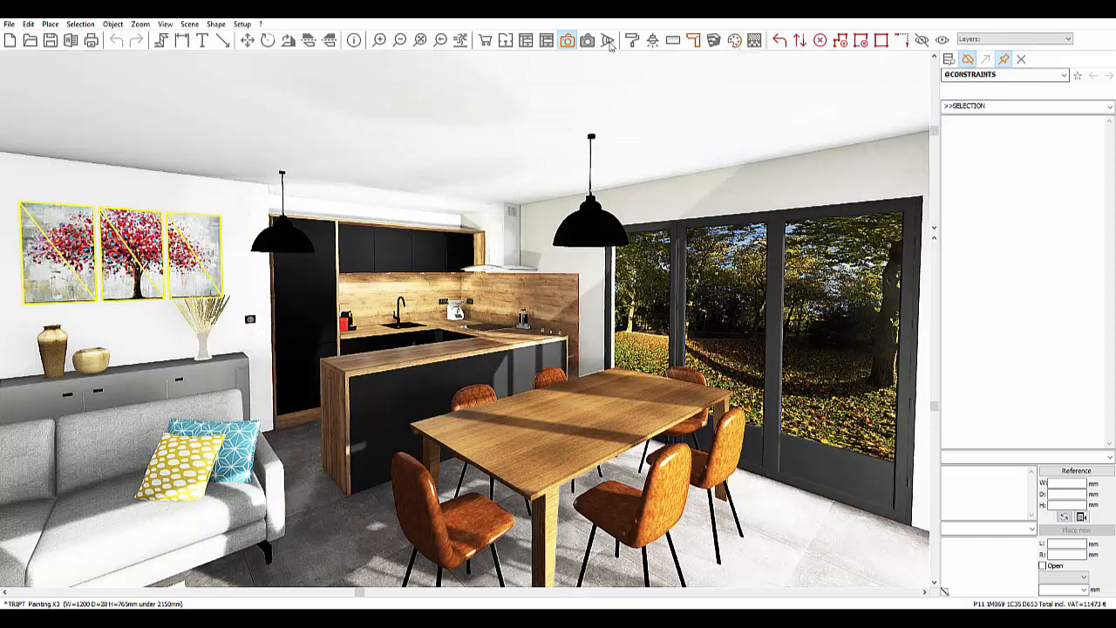
Step: Open the graphic palette and add a new line at its end with code 163 and the name jungle
click(242, 24)
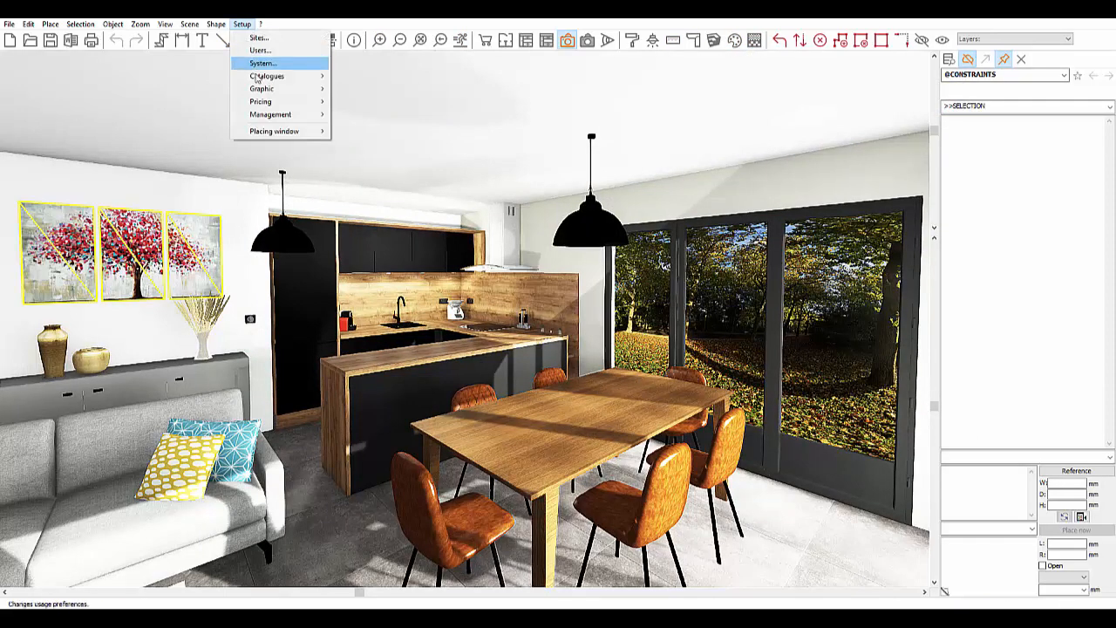
mouse_move(258, 92)
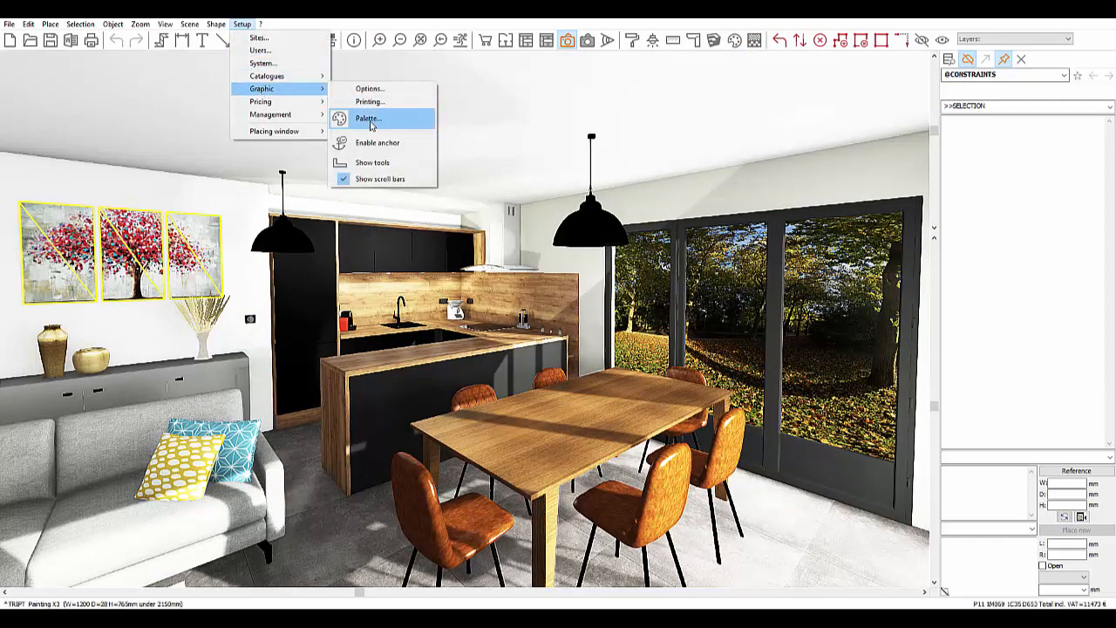
click(370, 124)
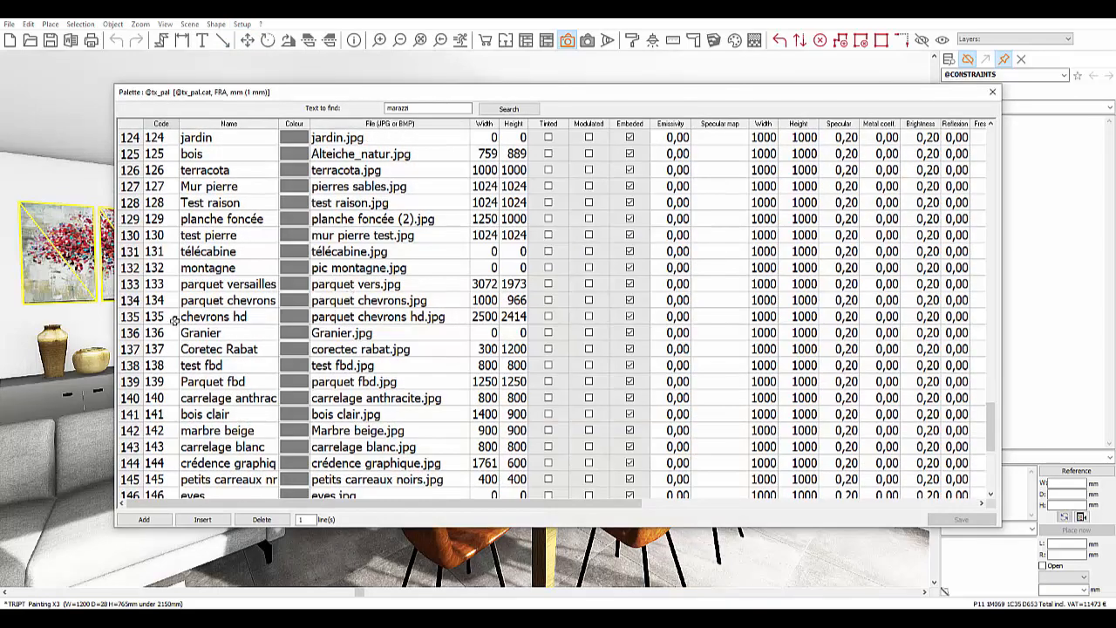
scroll(175, 320, down, 6)
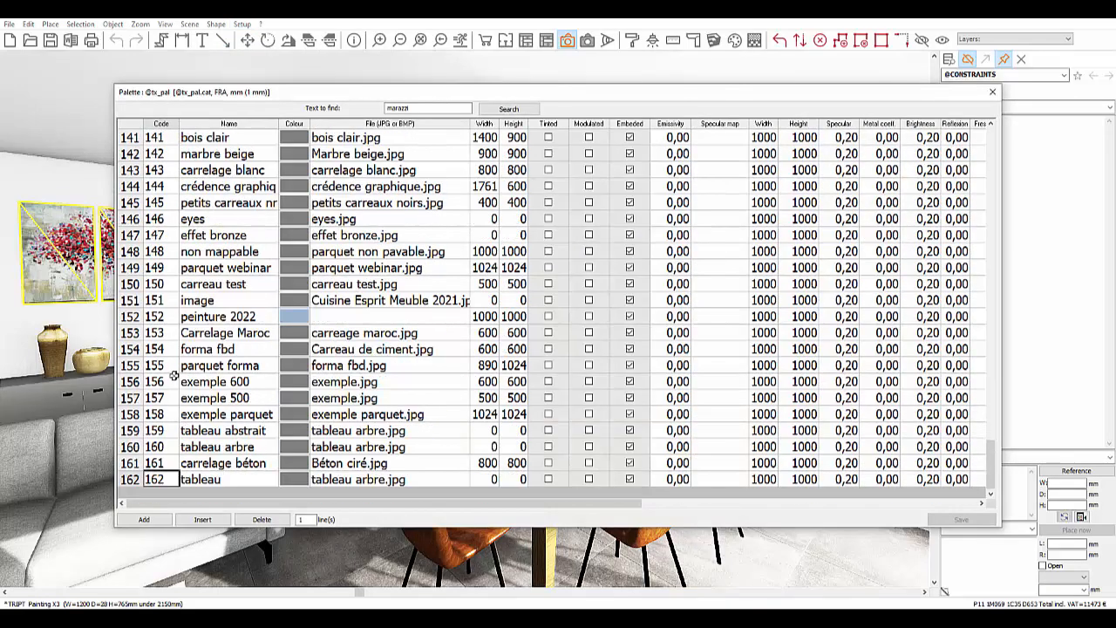
click(153, 520)
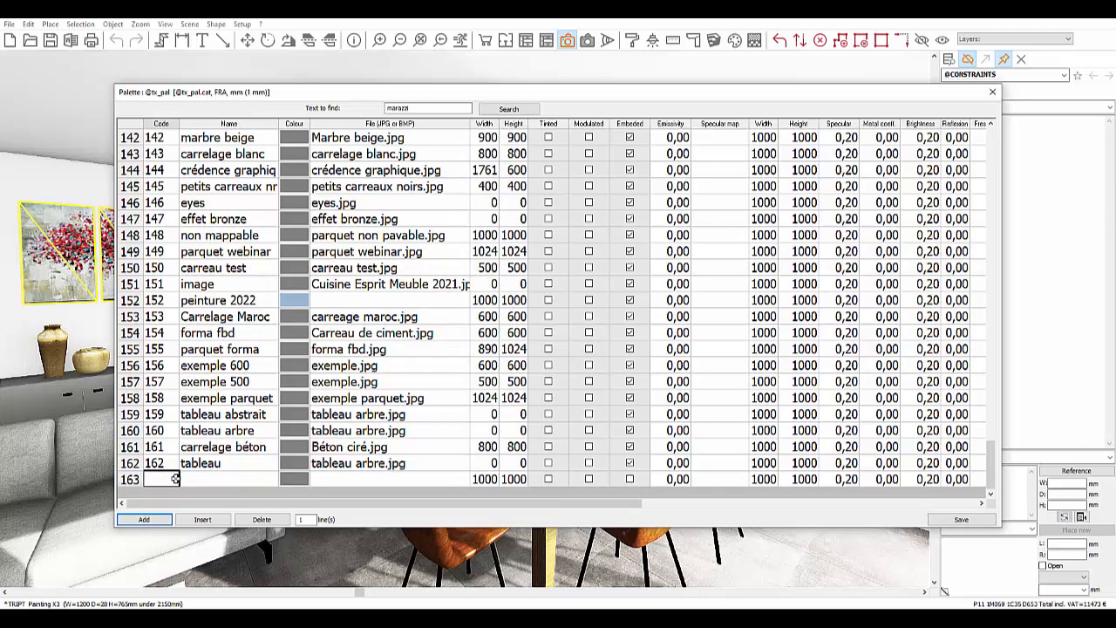
text(163)
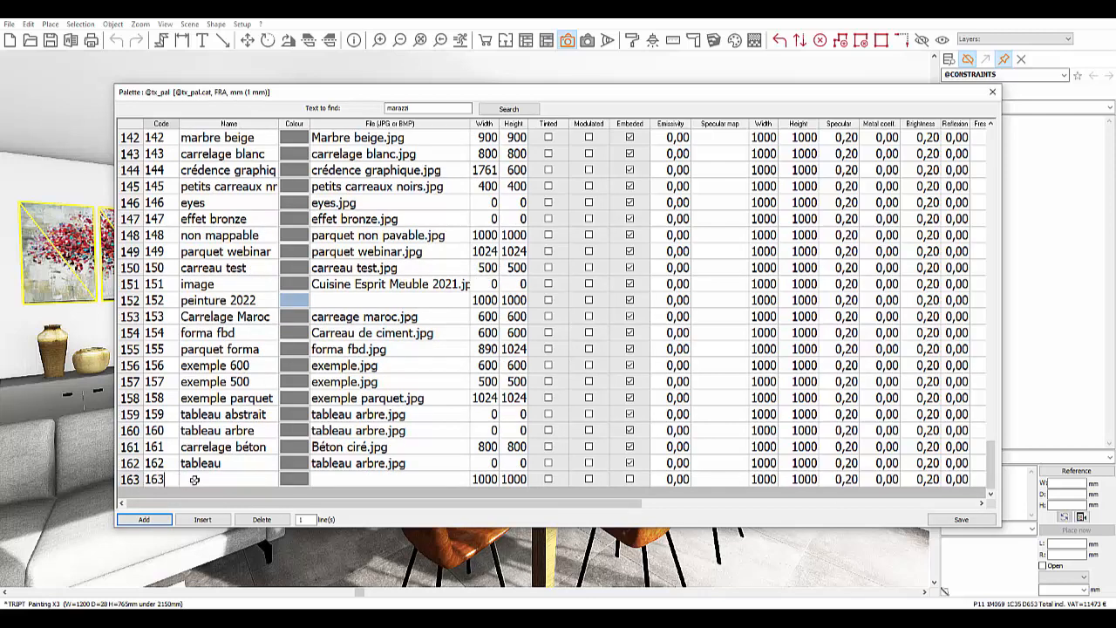
click(210, 481)
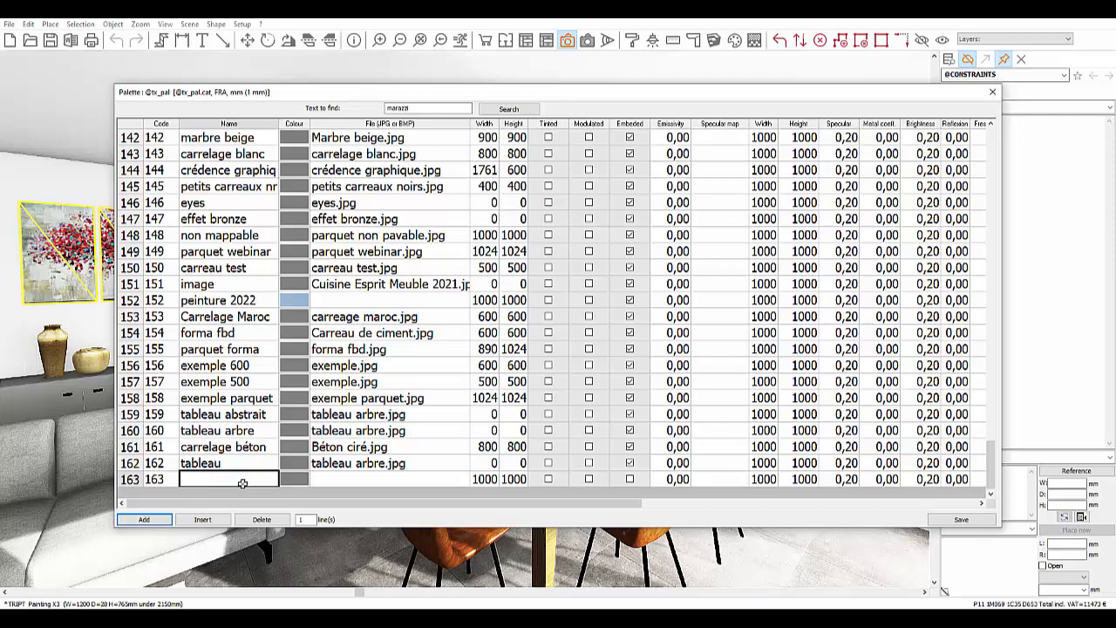
text(jung)
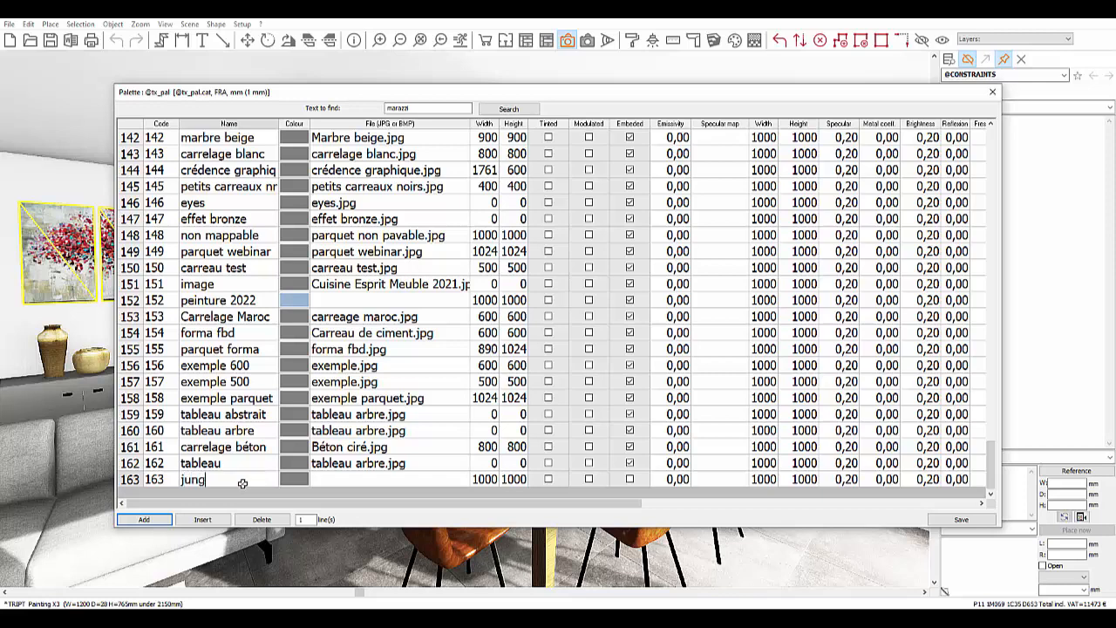
text(le)
Step: Assign the image file tableau jungle.jpg from the Textures folder to the jungle palette entry
double_click(380, 480)
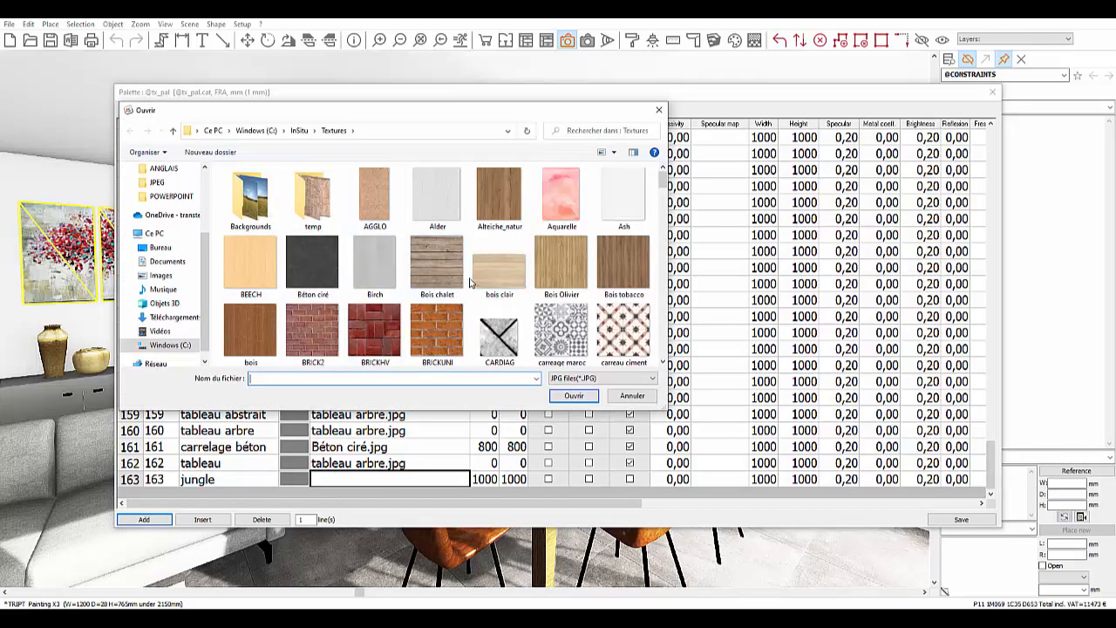
scroll(469, 285, down, 3)
scroll(469, 285, down, 10)
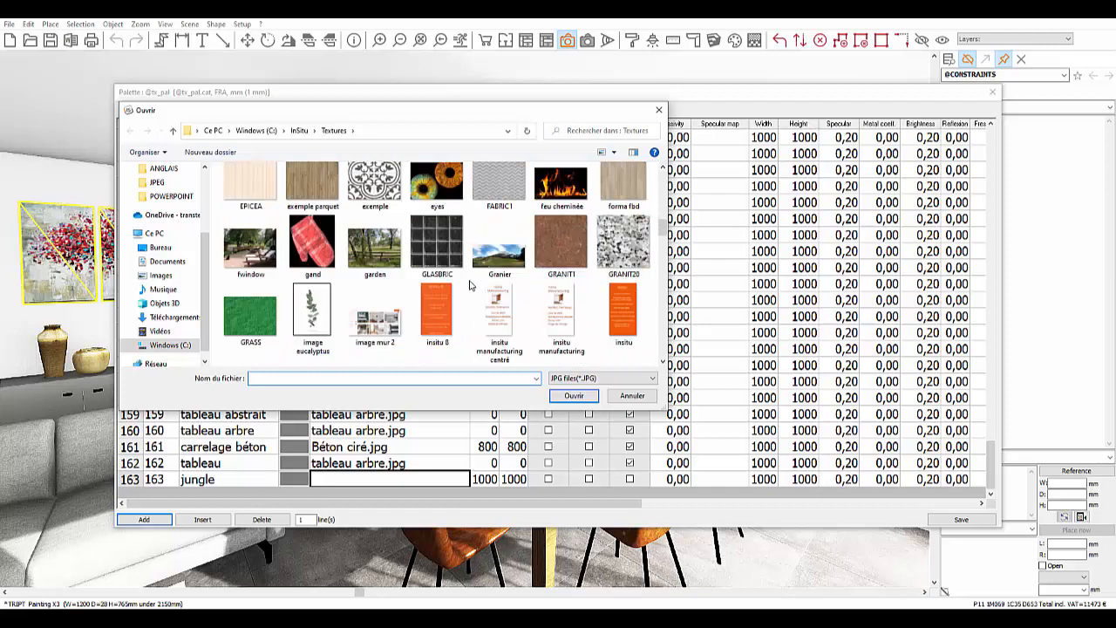
scroll(469, 285, down, 10)
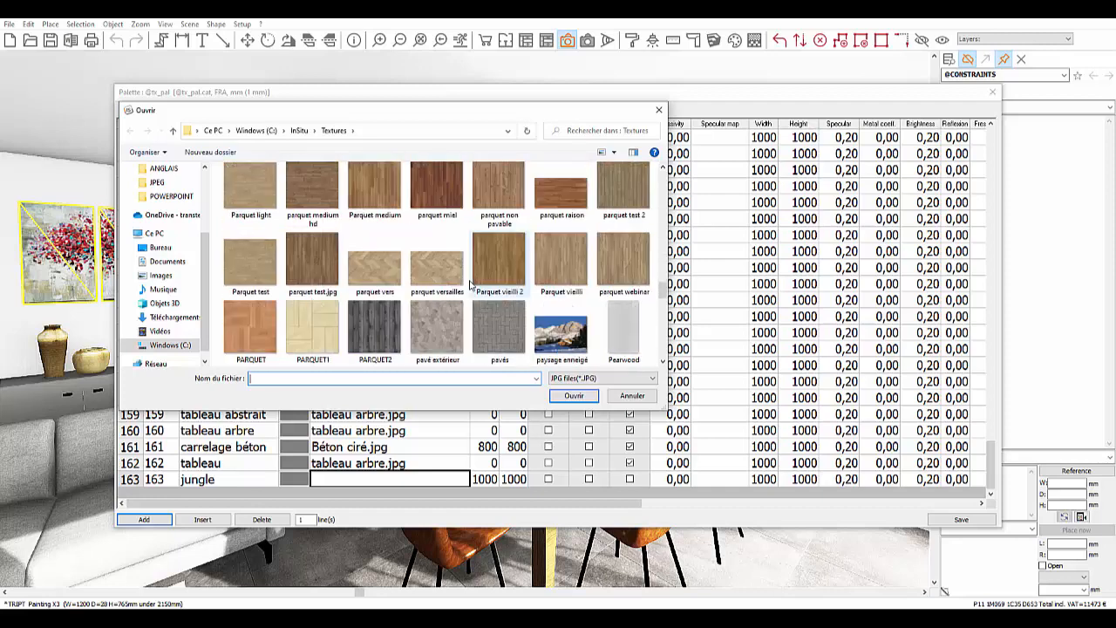
scroll(469, 285, down, 5)
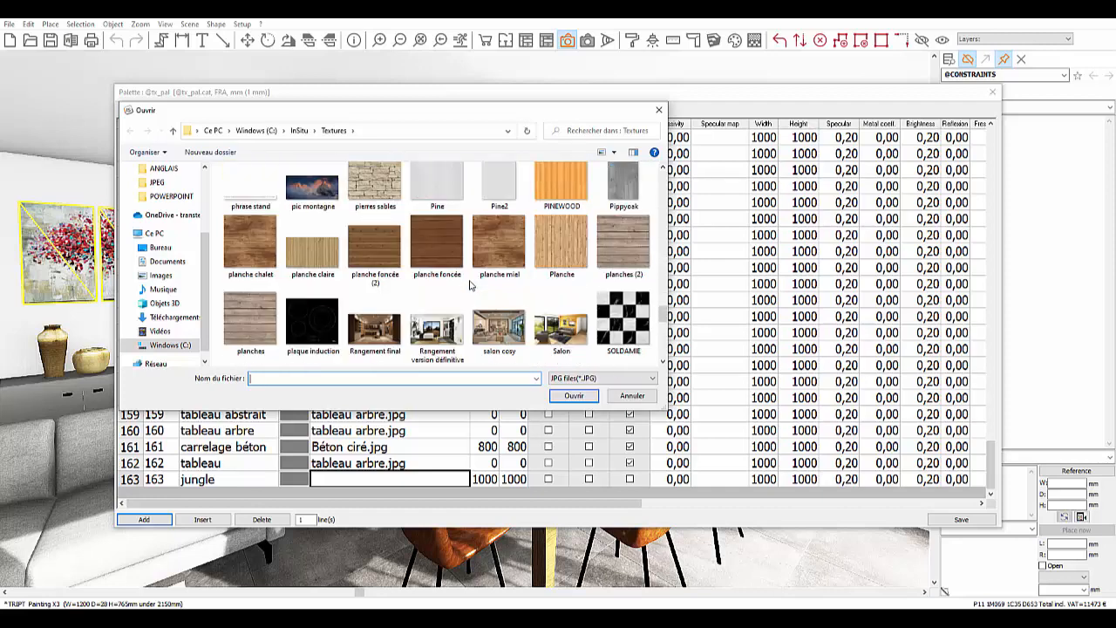
scroll(478, 330, down, 2)
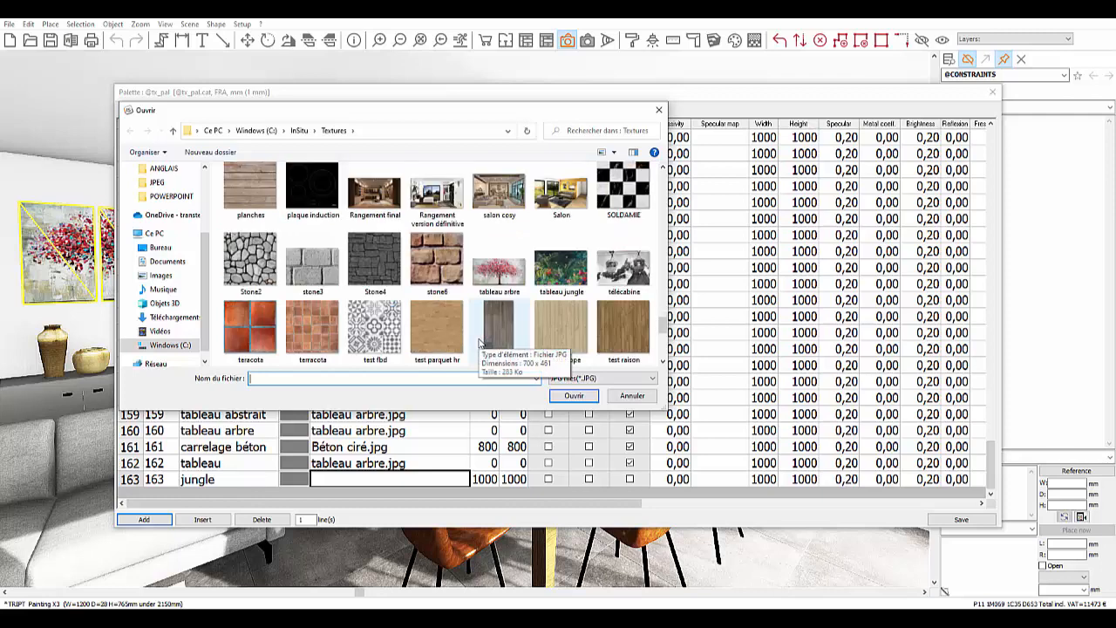
click(547, 282)
click(573, 395)
Step: Set the image width and height of the jungle palette entry to 0
click(485, 479)
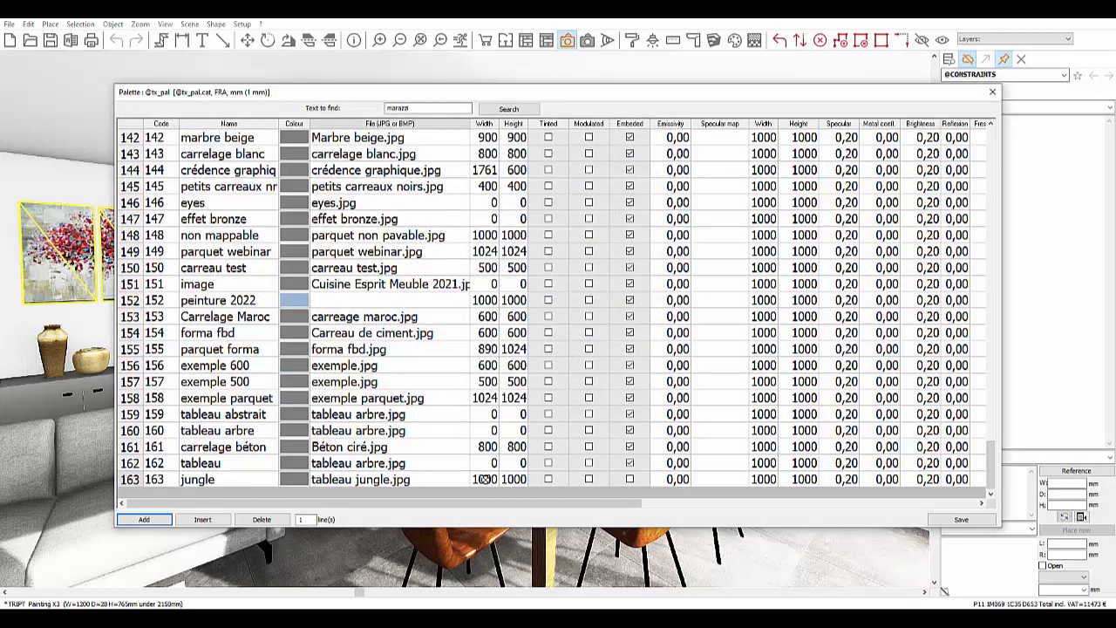
click(513, 479)
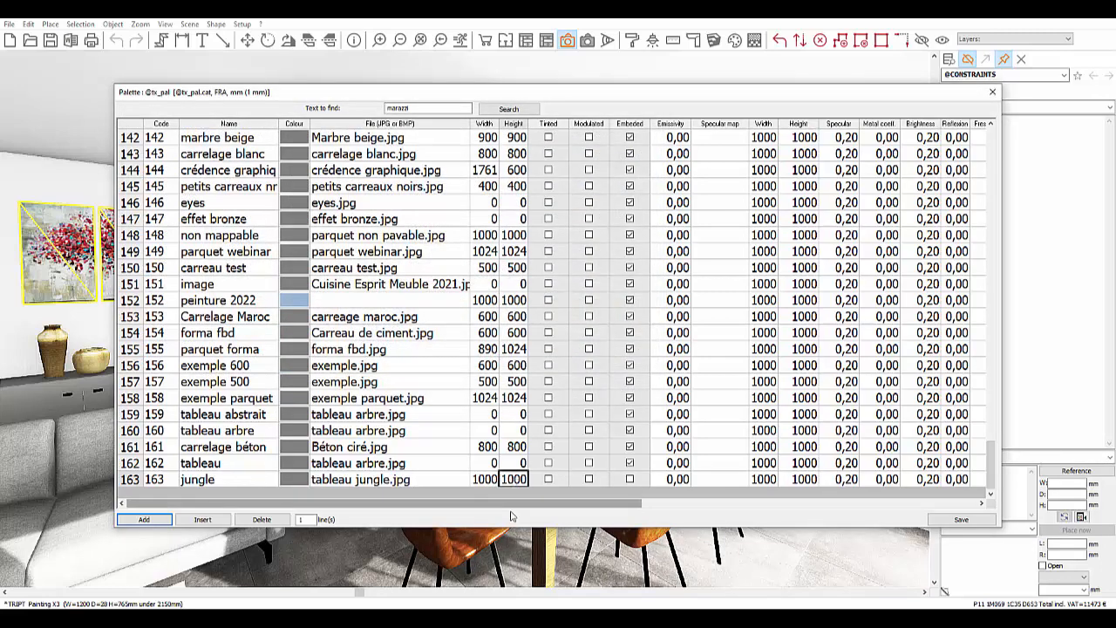
click(479, 480)
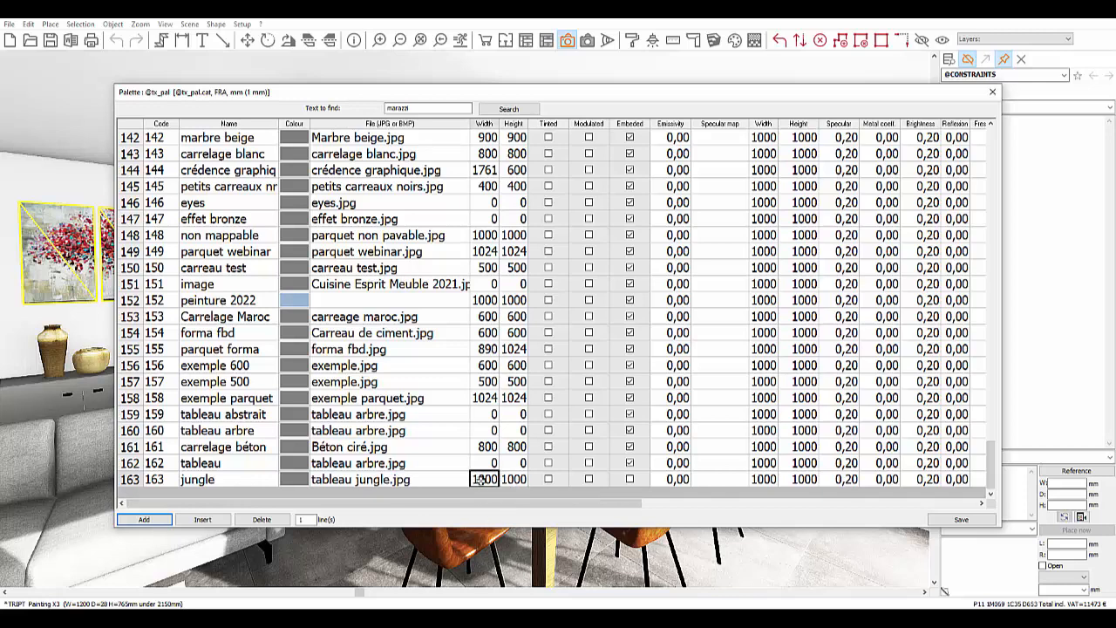
text(0)
click(521, 480)
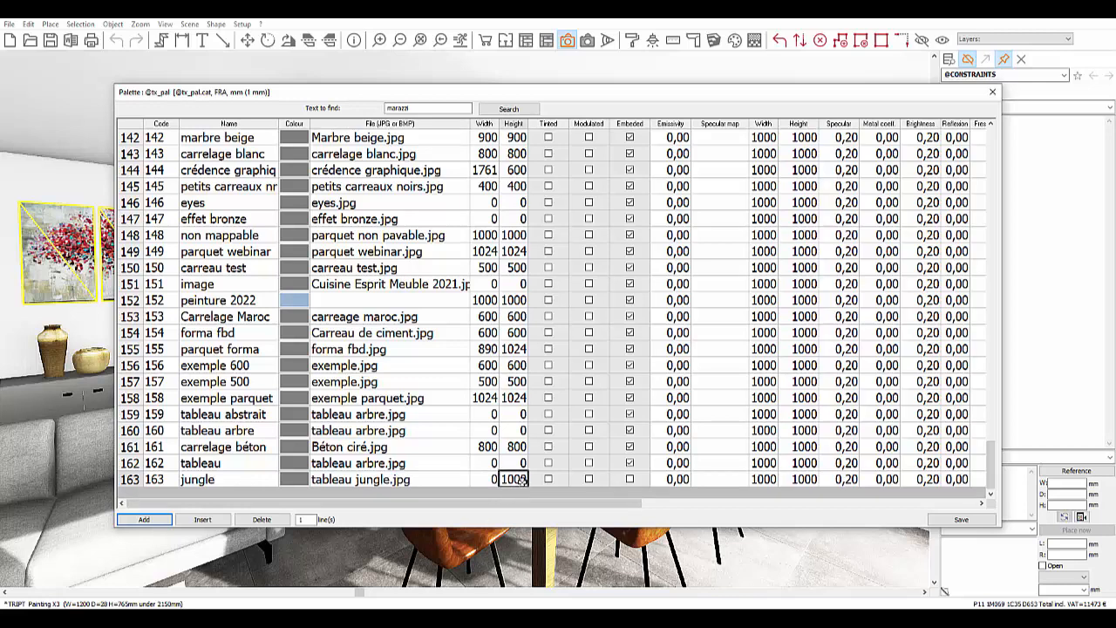
text(0)
Step: Enable the Embeded option for the jungle entry, then save and close the palette
click(629, 479)
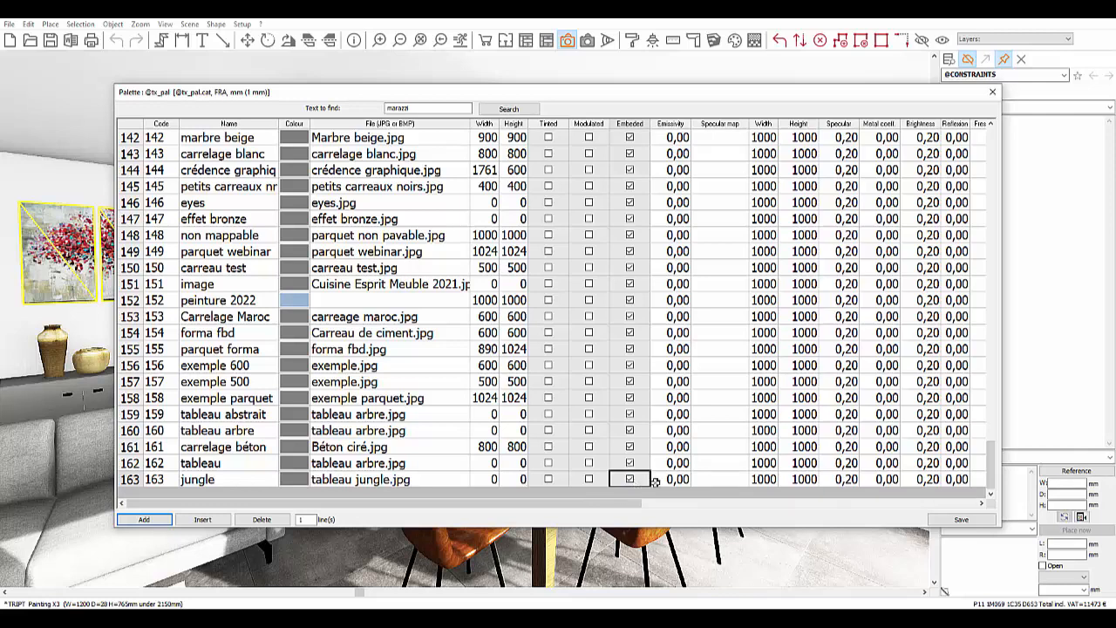
click(948, 521)
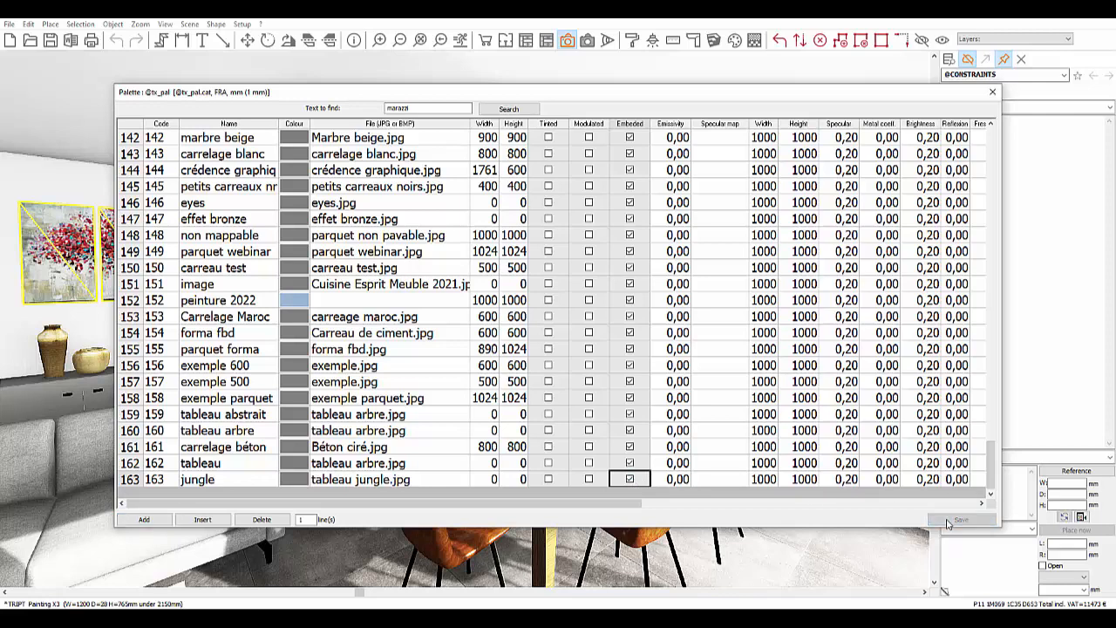
click(992, 91)
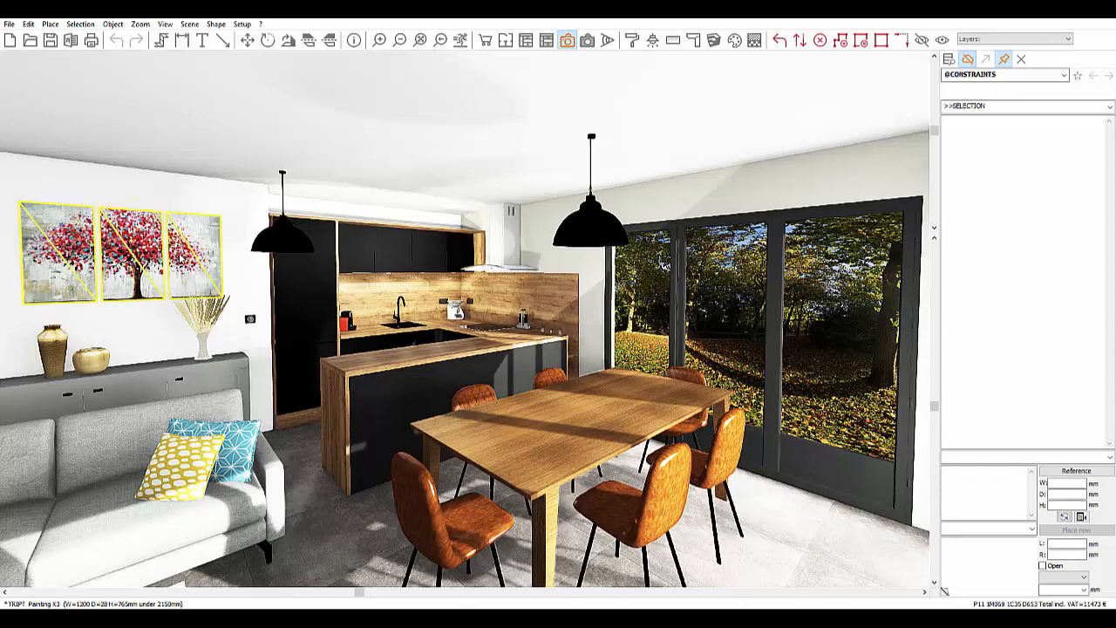
Step: Set the Visual finish of the three-panel painting to ADEF, To be defined, and apply it
right_click(180, 253)
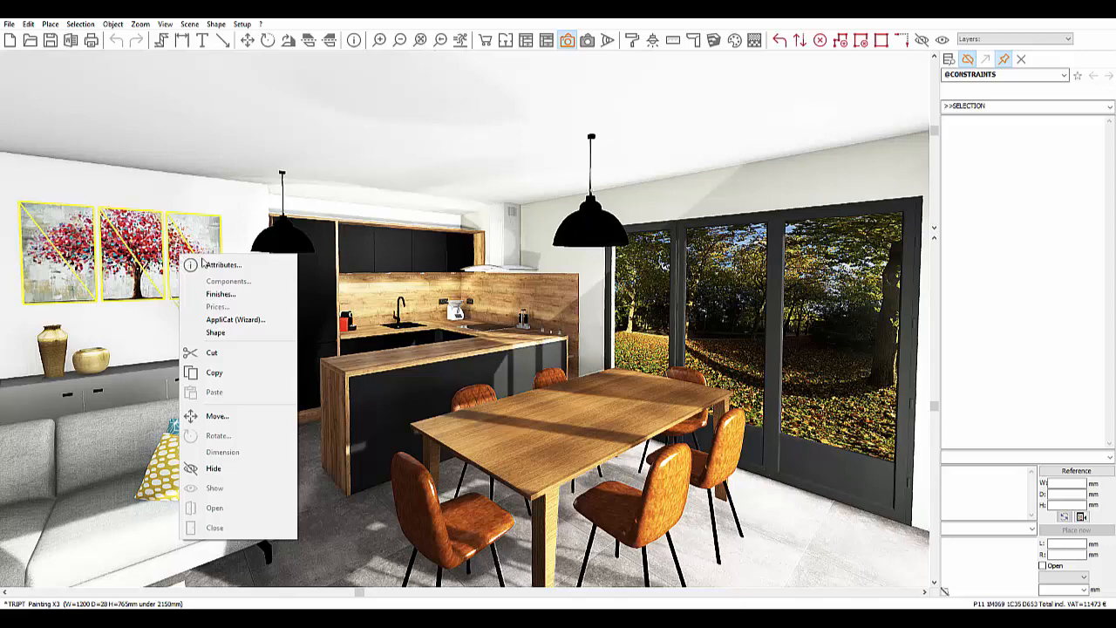
click(235, 295)
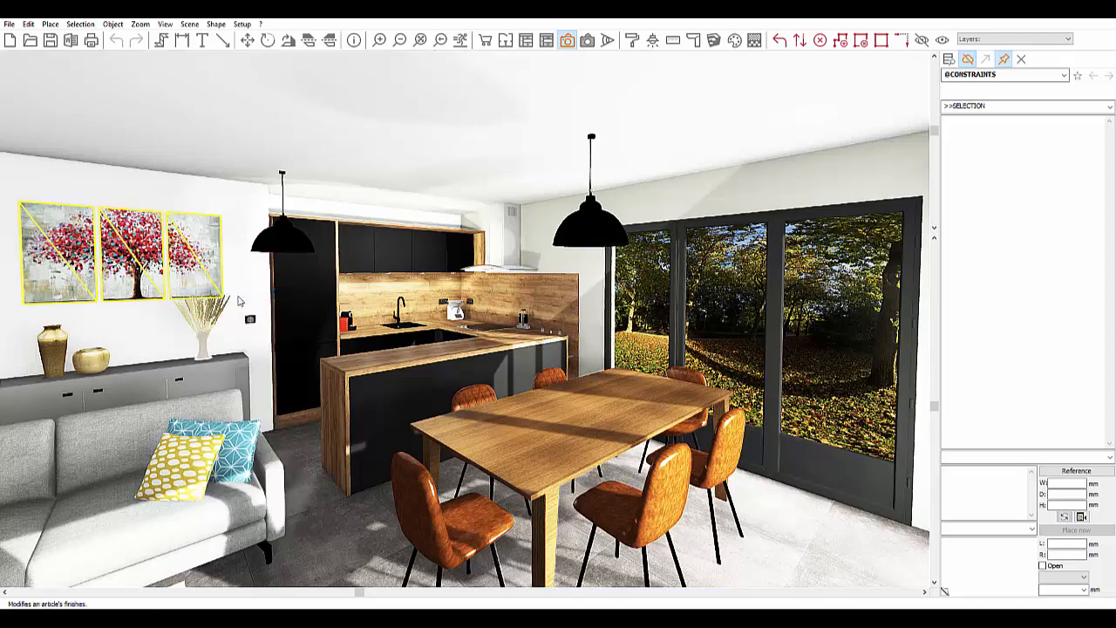
click(608, 164)
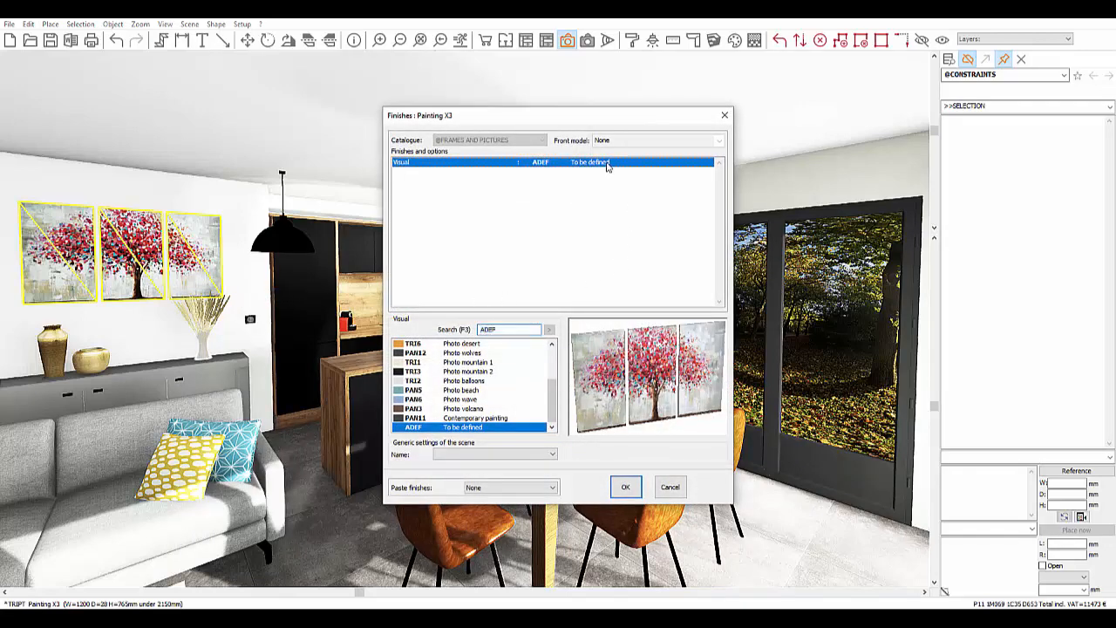
click(512, 428)
click(624, 487)
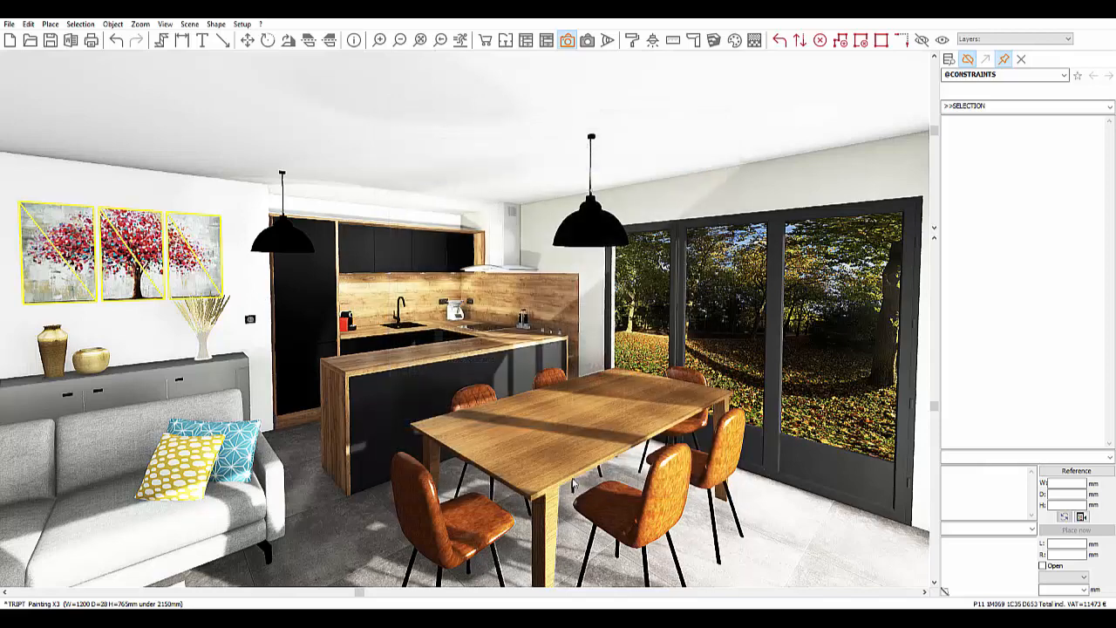
Step: In the three-panel painting's attributes, set the Colour 2 texture to jungle
right_click(197, 249)
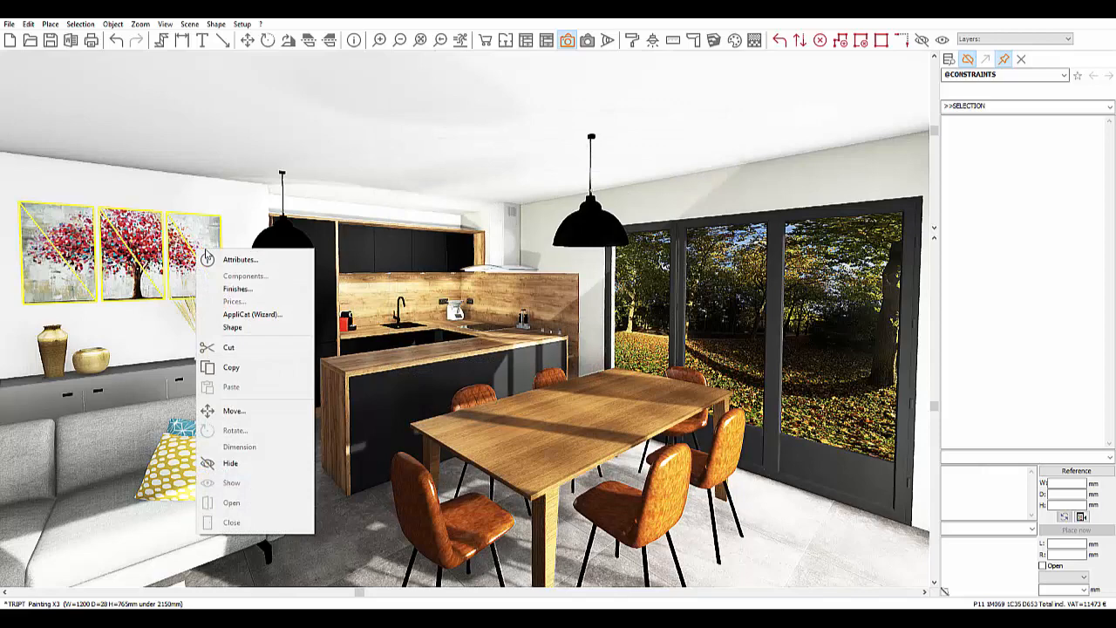
click(255, 258)
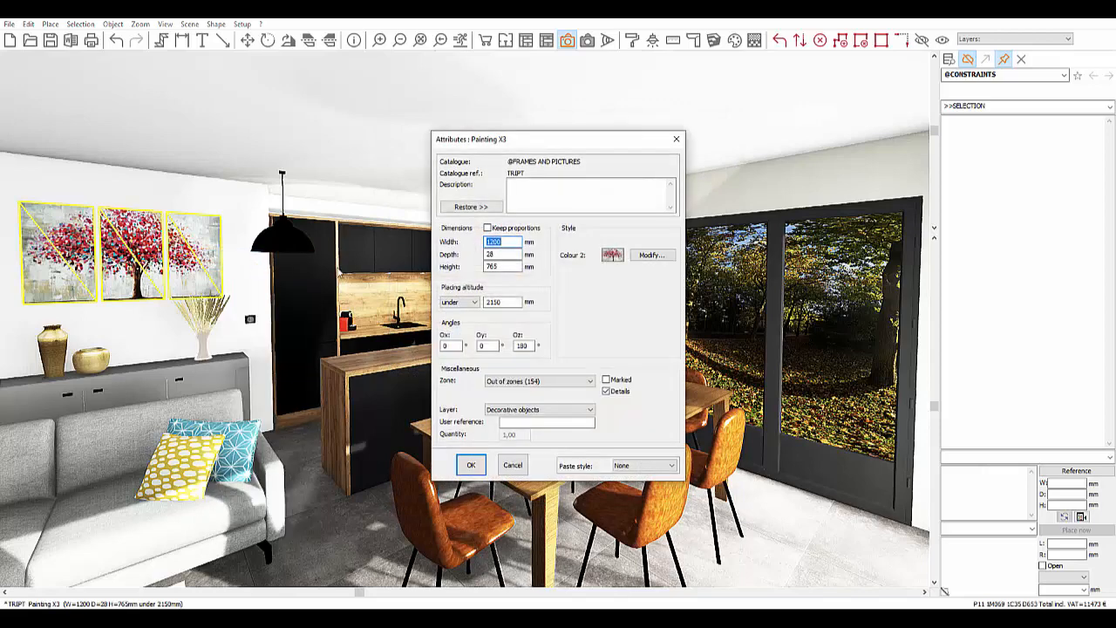
click(654, 255)
click(594, 405)
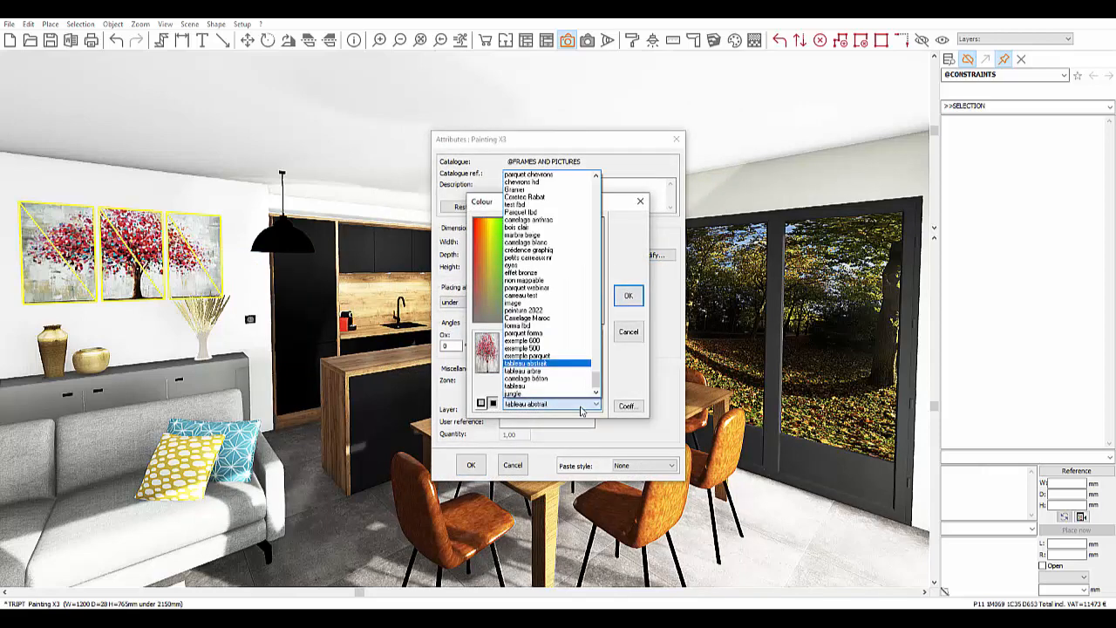
click(536, 394)
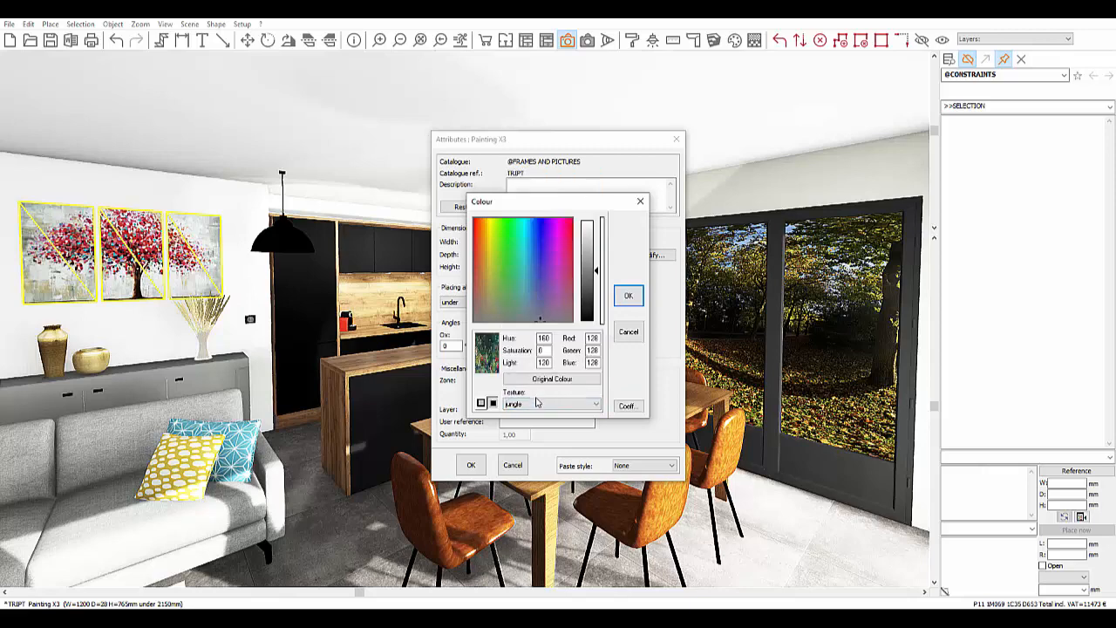
click(537, 406)
click(523, 385)
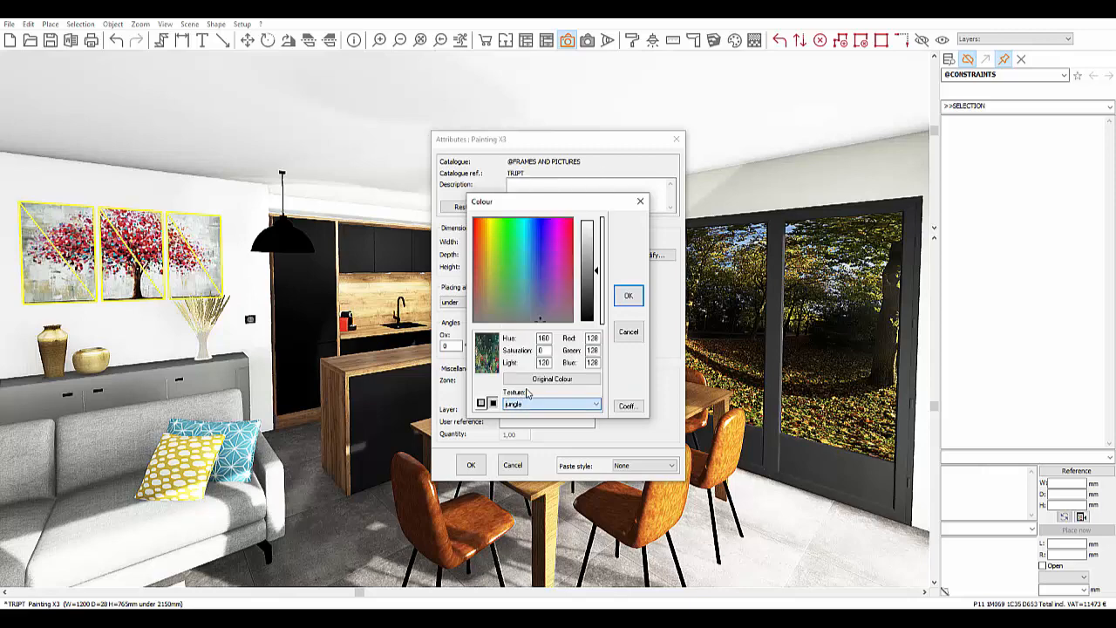
click(528, 406)
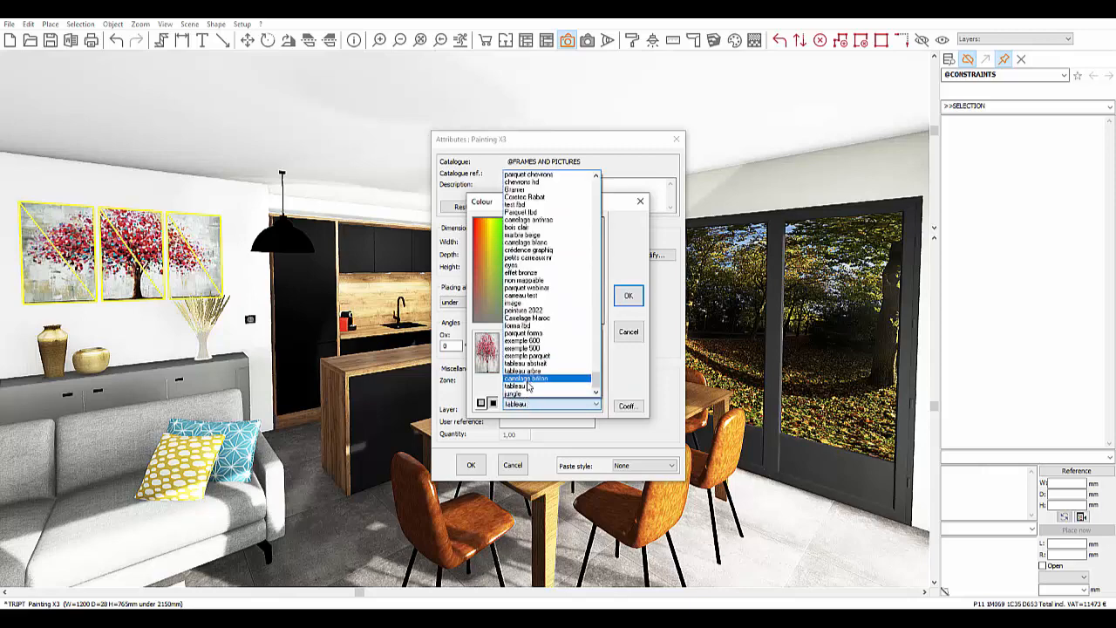
click(519, 393)
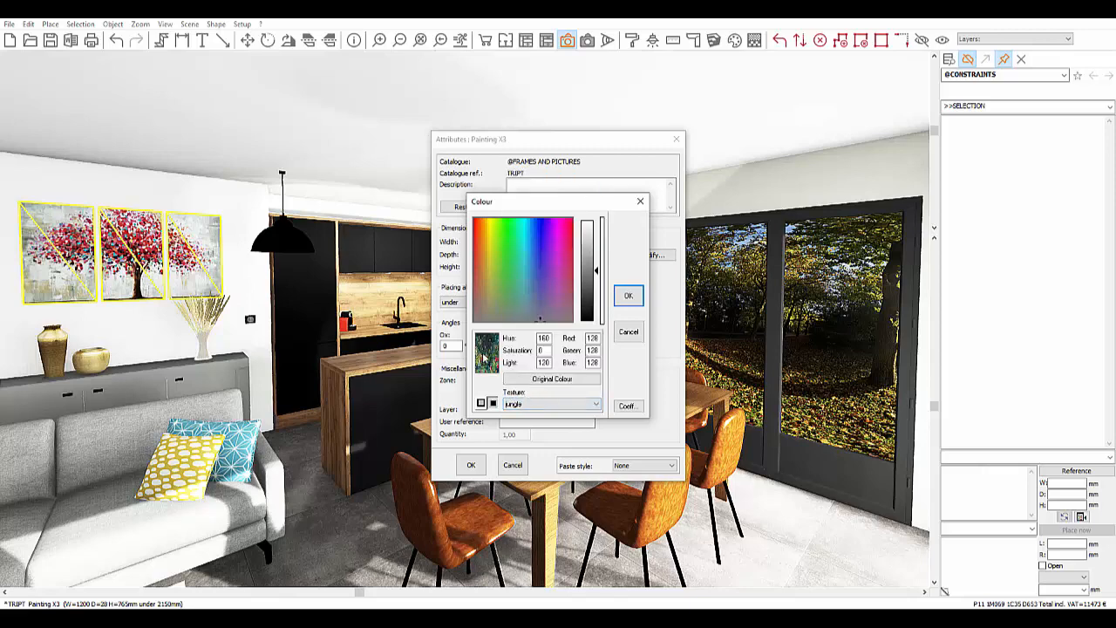
Step: Confirm the jungle texture and the painting's attributes, then deselect the painting
click(623, 303)
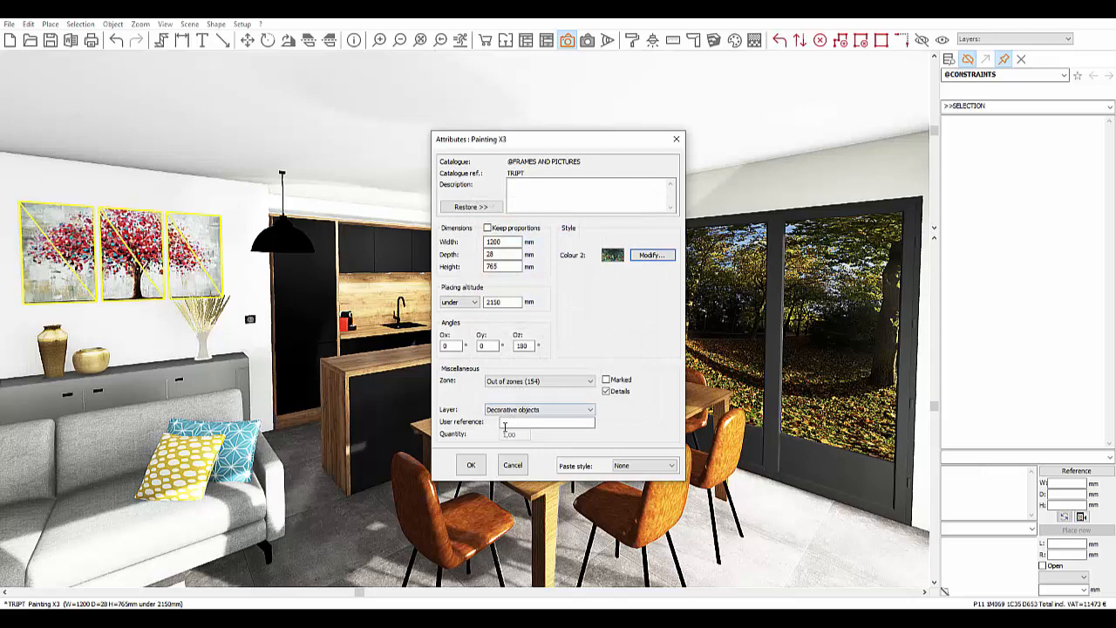
click(471, 465)
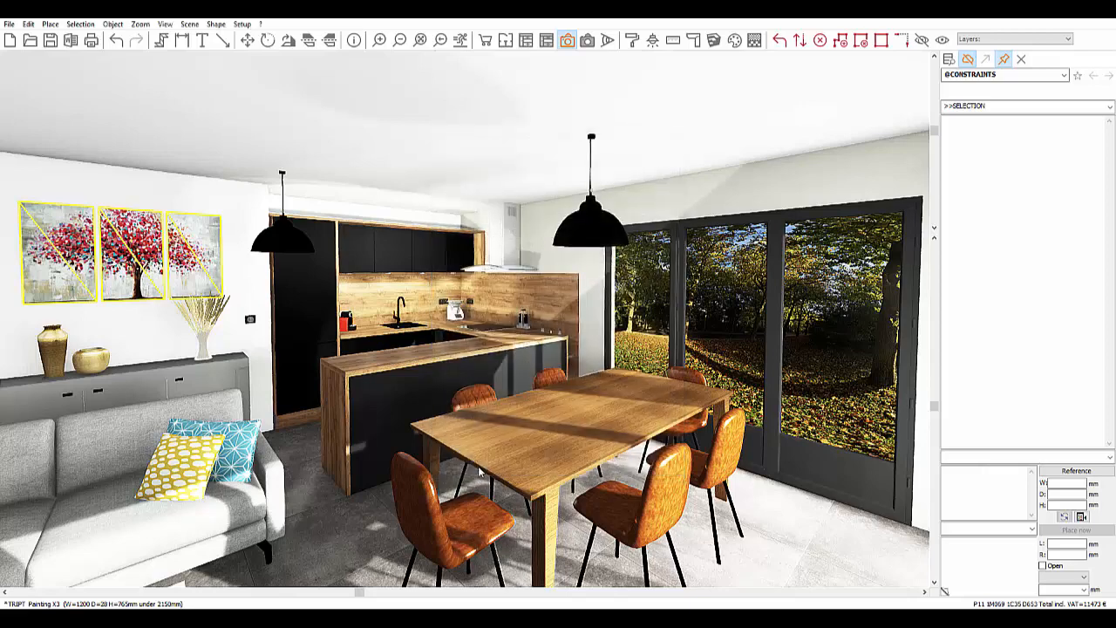
click(291, 446)
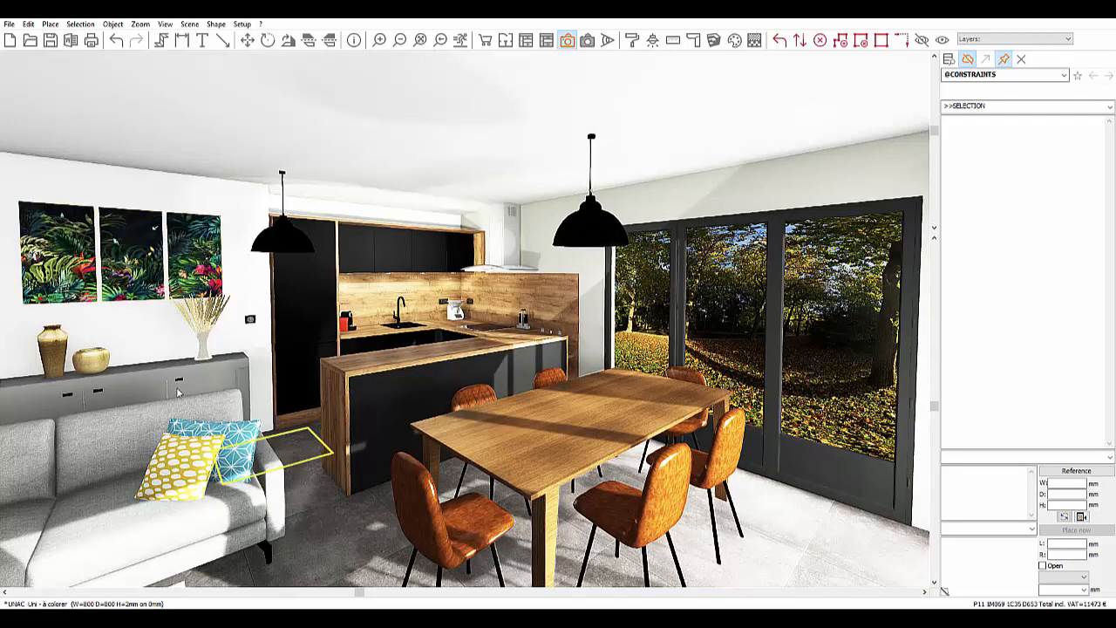
Step: Add a new palette entry with code 164 and the name carrelage
click(352, 548)
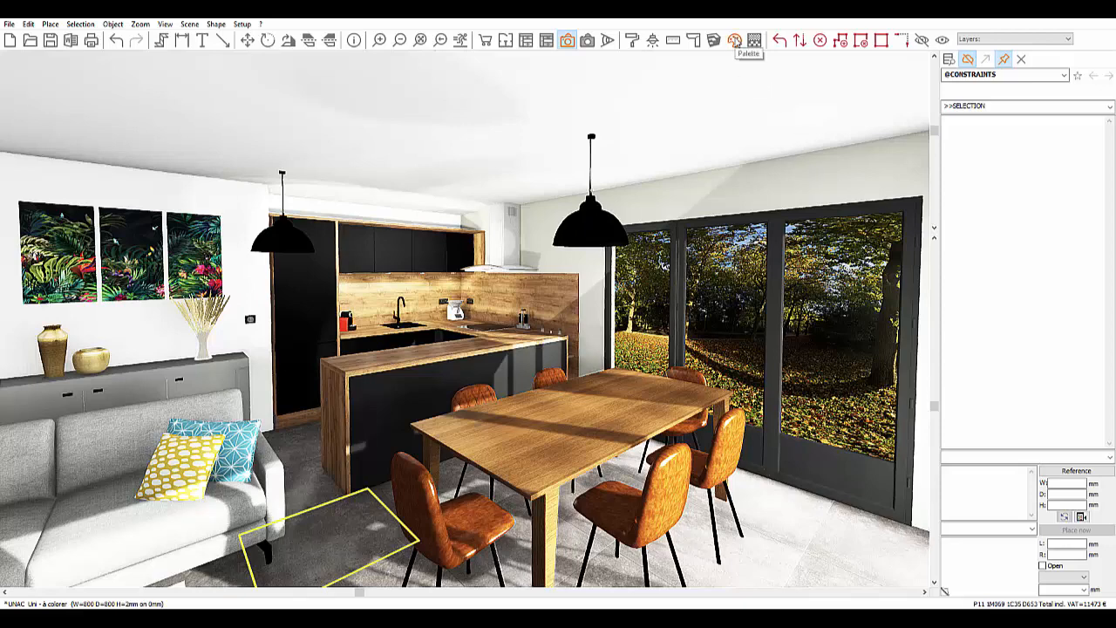
click(735, 42)
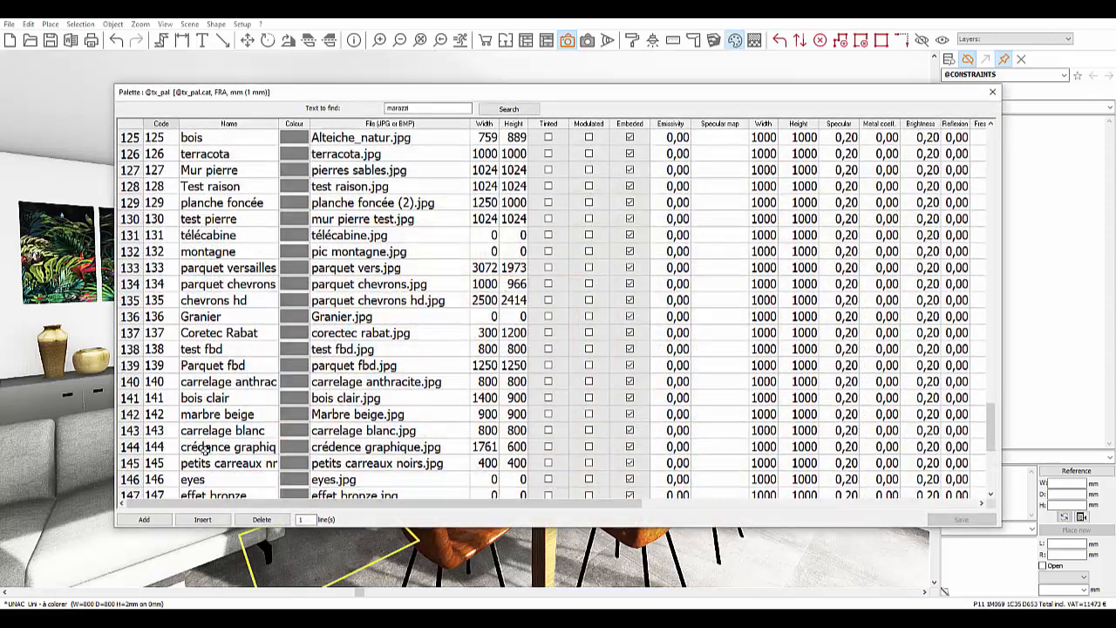
scroll(206, 448, down, 6)
click(146, 519)
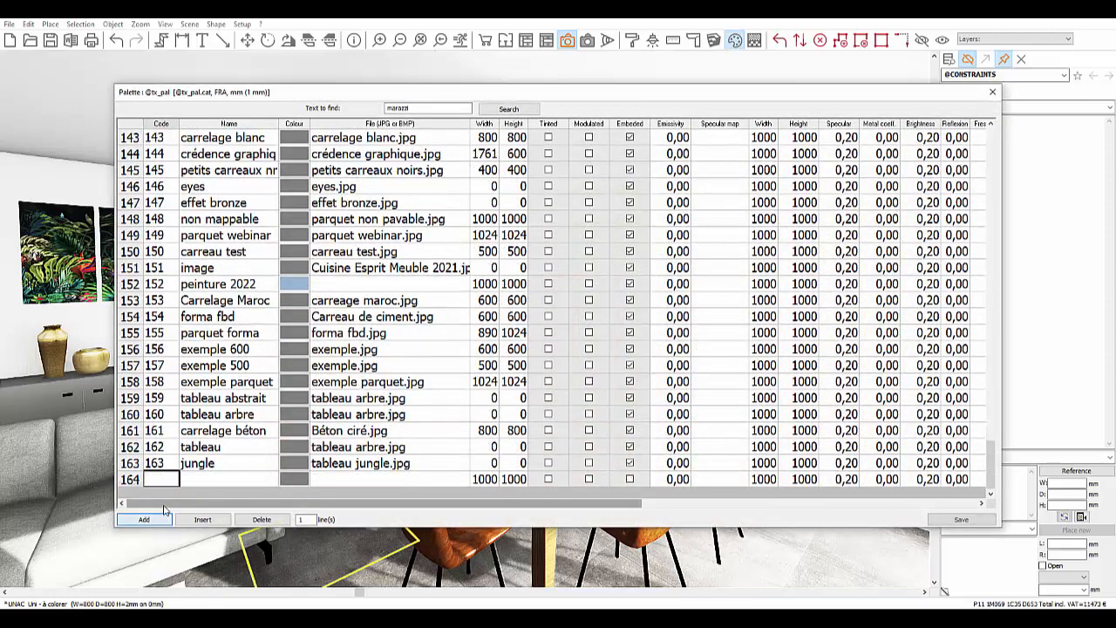
text(164)
key(Tab)
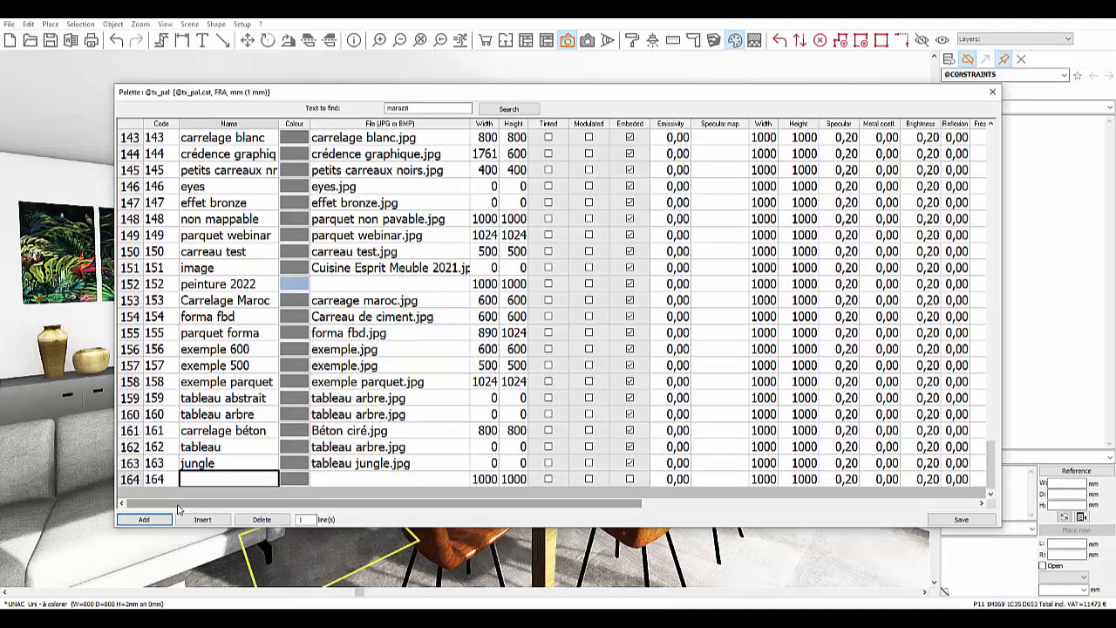
text(carrelage)
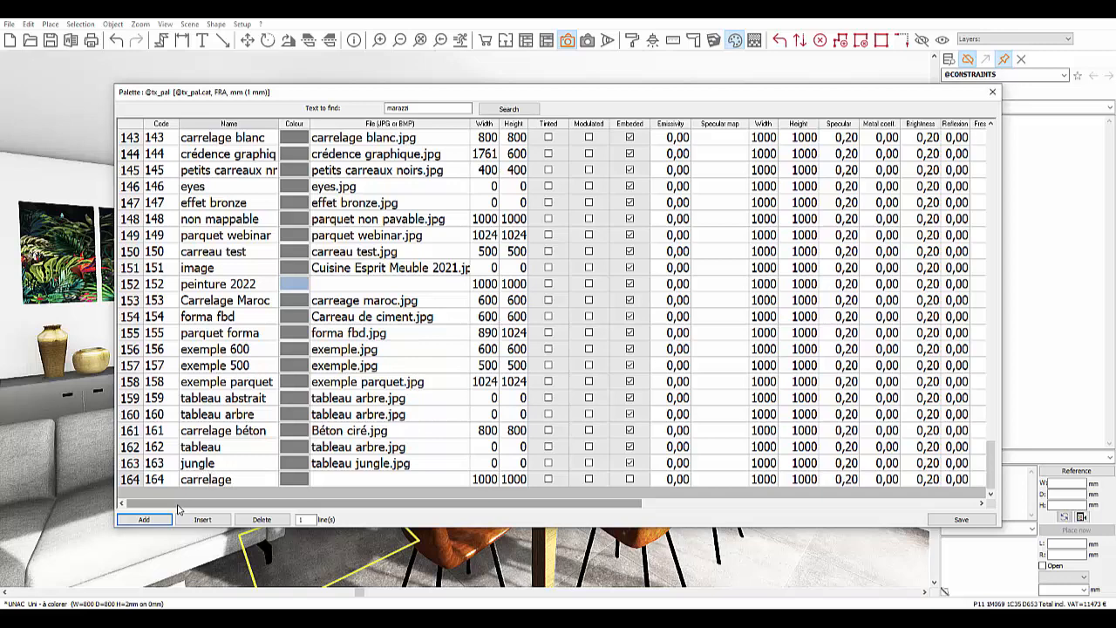
Step: Assign the image file Carreau de ciment.jpg from the Textures folder to the carrelage entry and open its width for editing
click(399, 480)
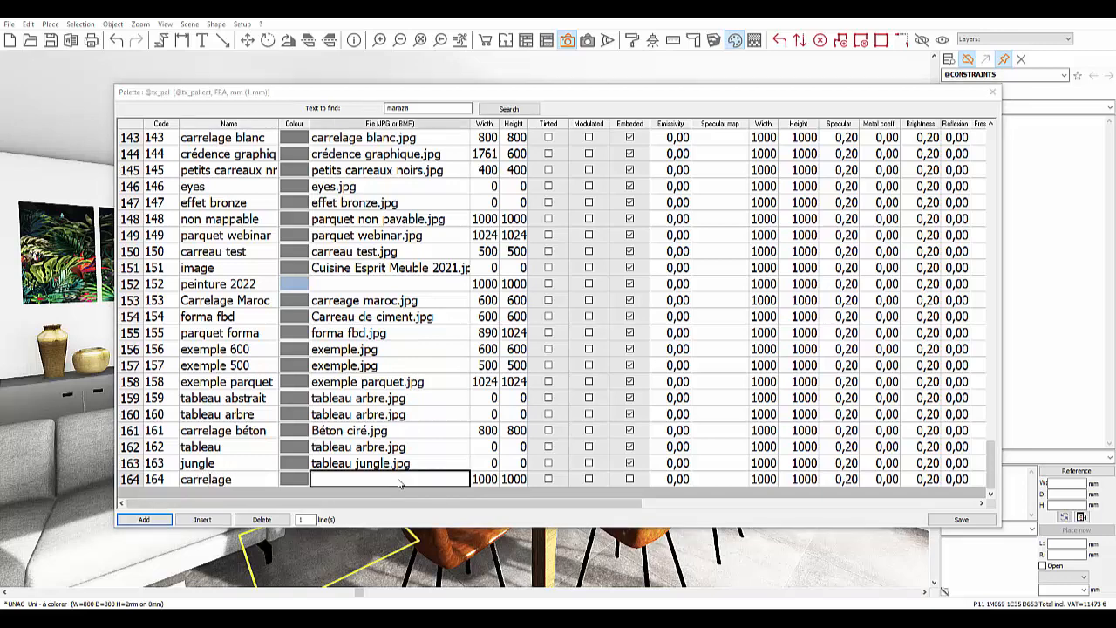
scroll(504, 295, down, 1)
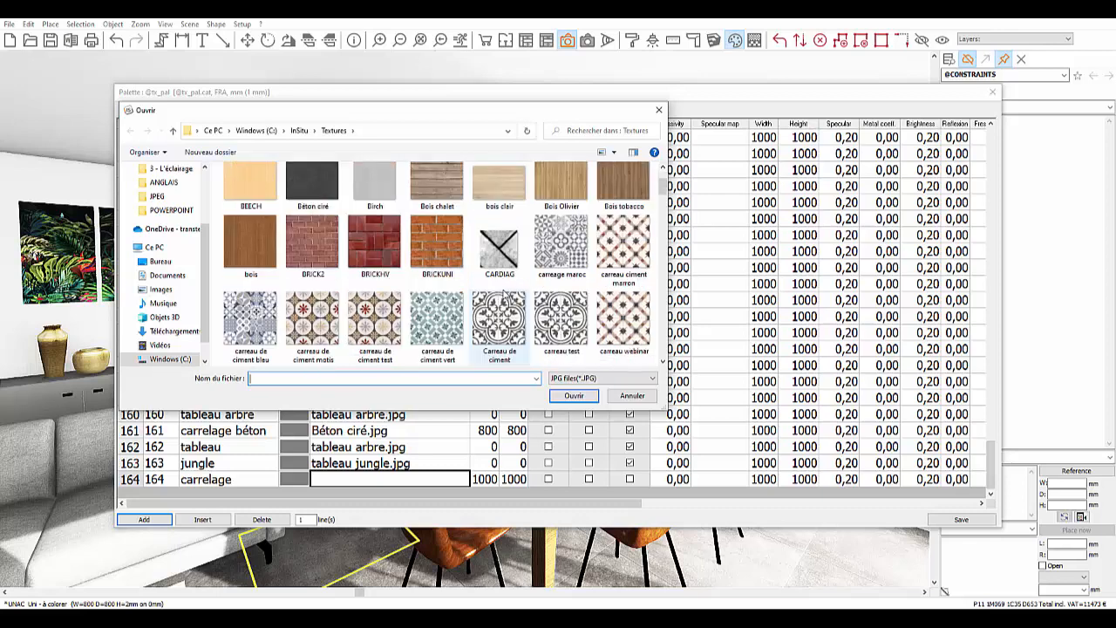
scroll(498, 310, down, 1)
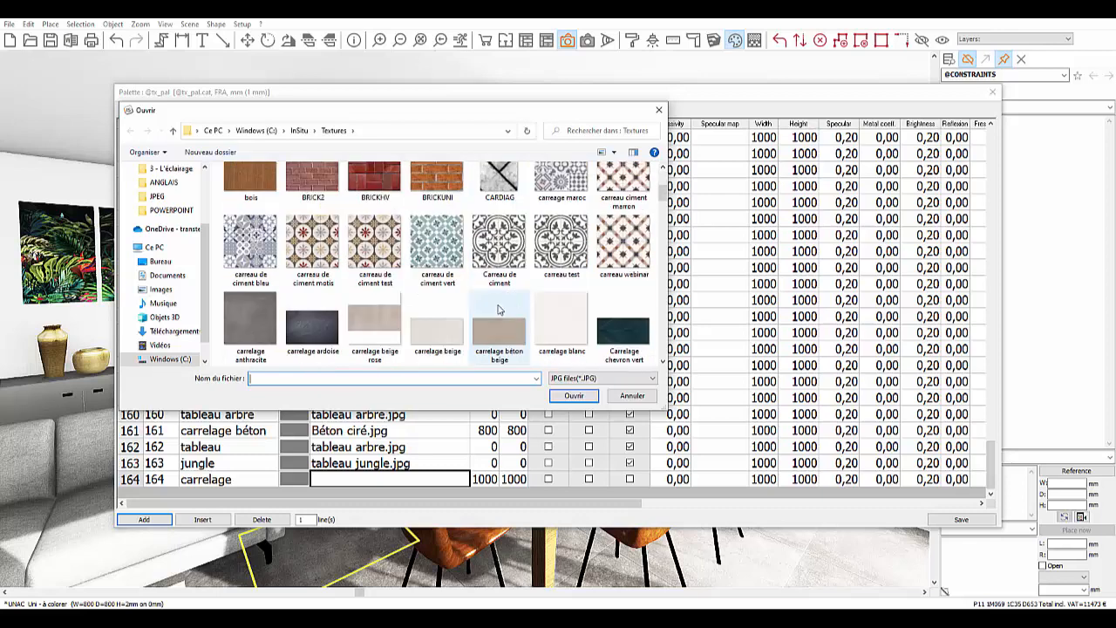
click(505, 246)
click(573, 395)
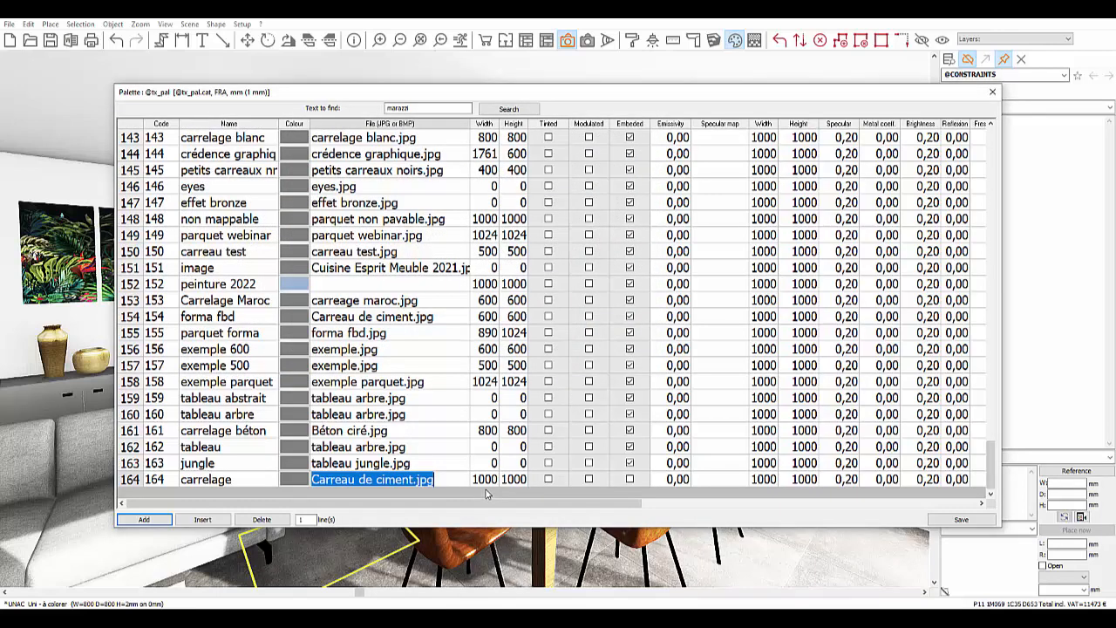
click(485, 479)
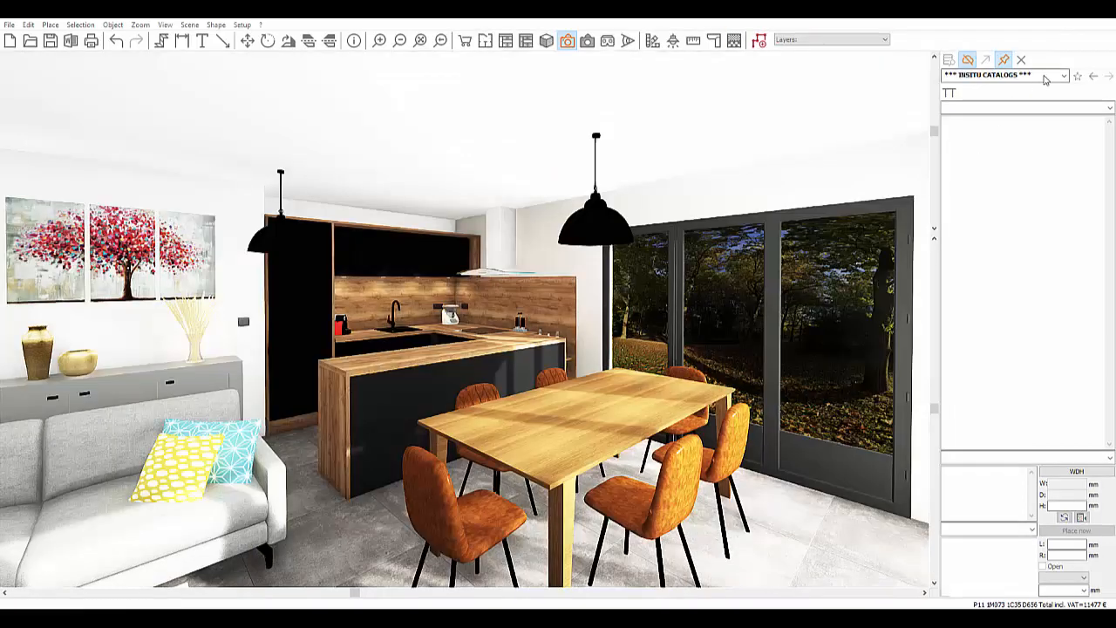
click(1050, 77)
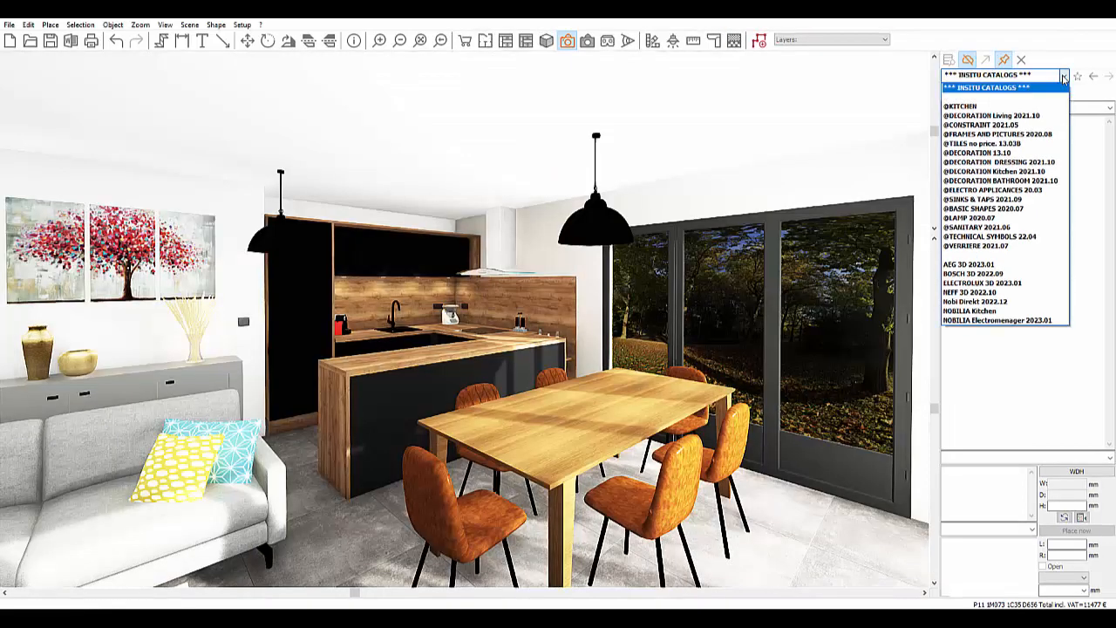
click(978, 145)
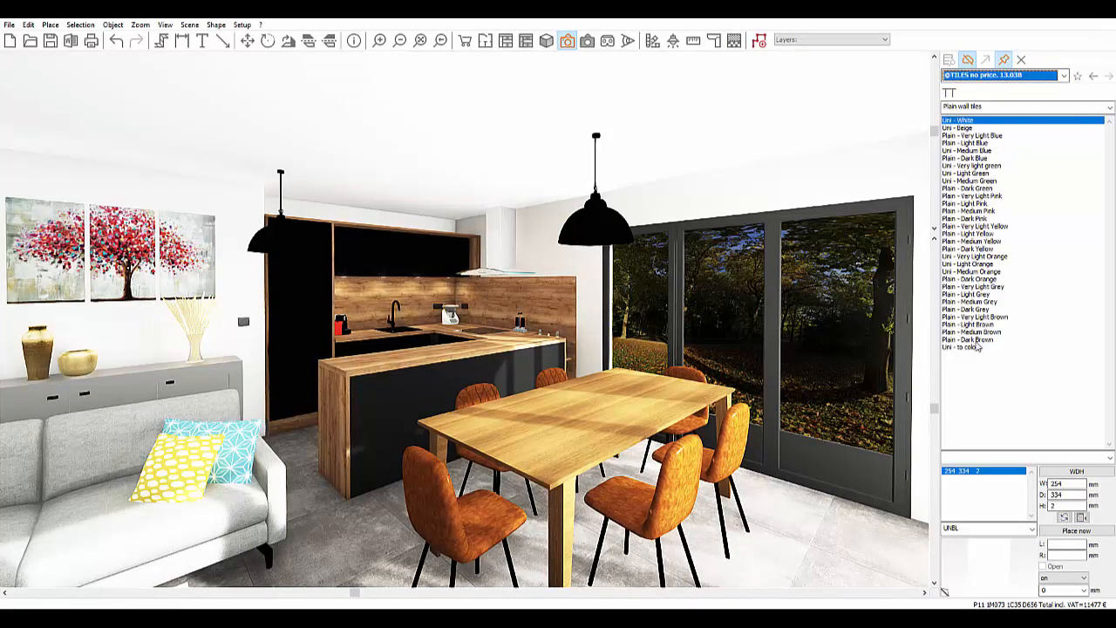
click(978, 347)
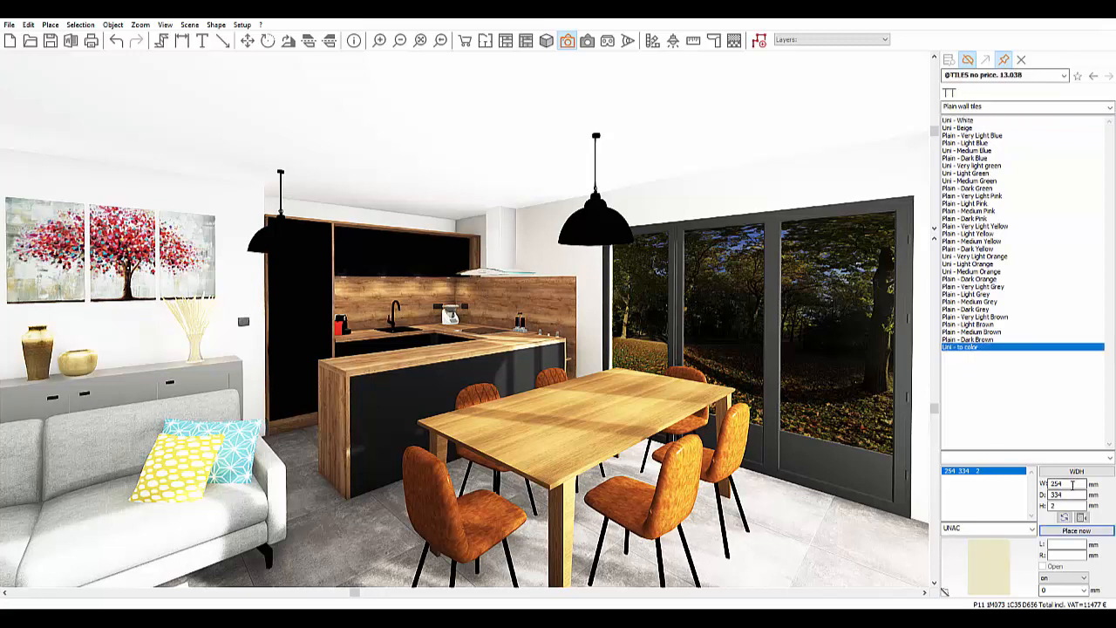
double_click(1072, 485)
text(600)
key(Tab)
text(600)
Step: In the attributes of the floor tile beside the sofa, set the Colour 2 texture to carrelage anthrac
right_click(390, 546)
click(427, 267)
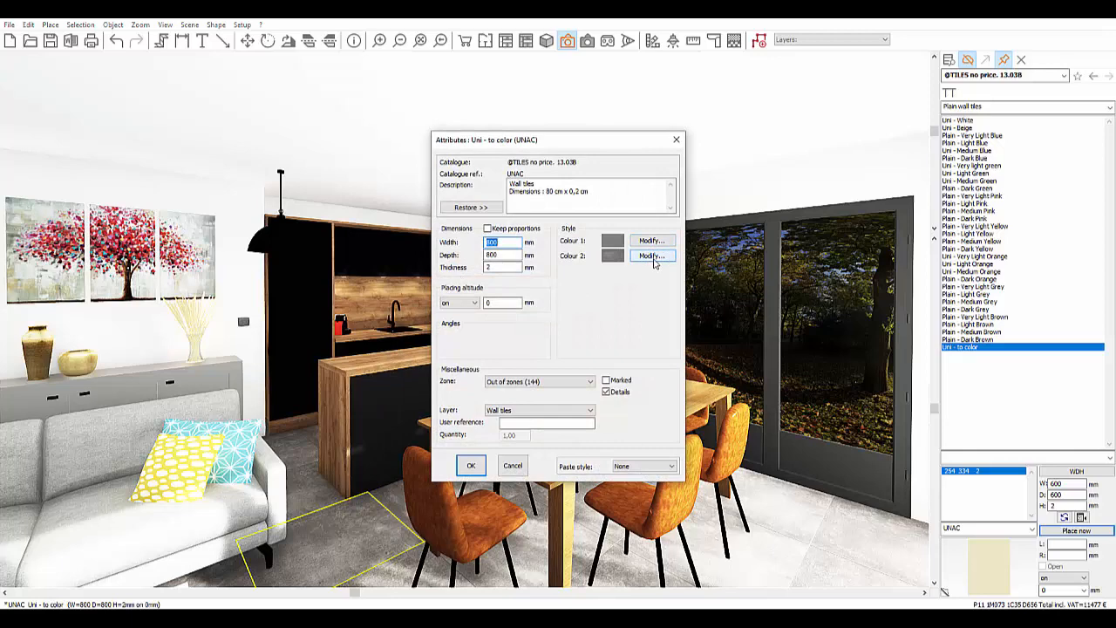
click(653, 256)
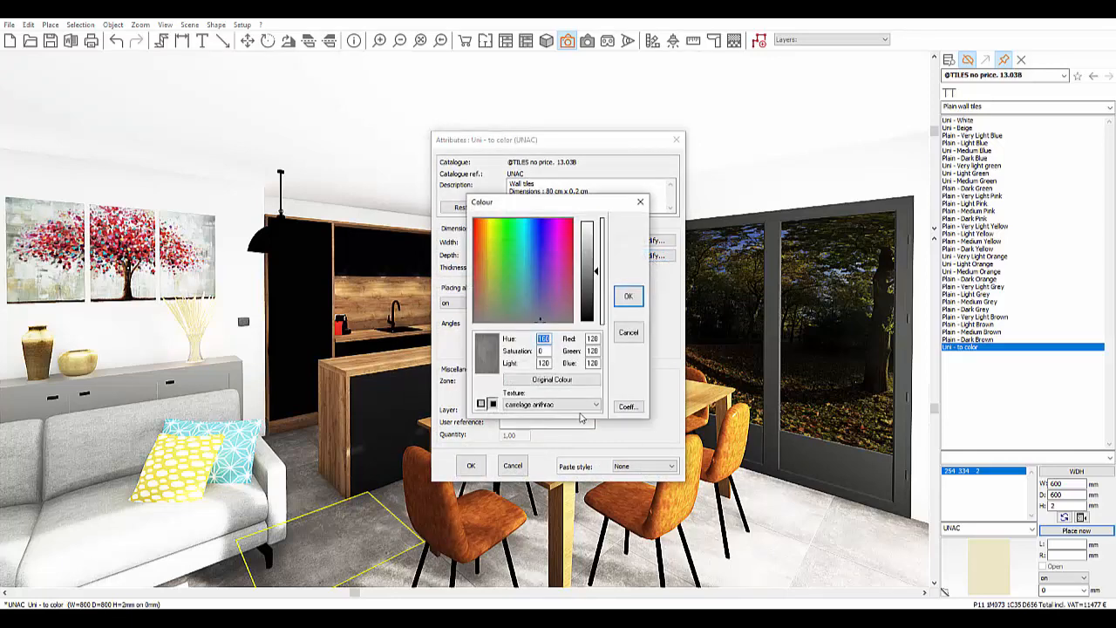
click(580, 411)
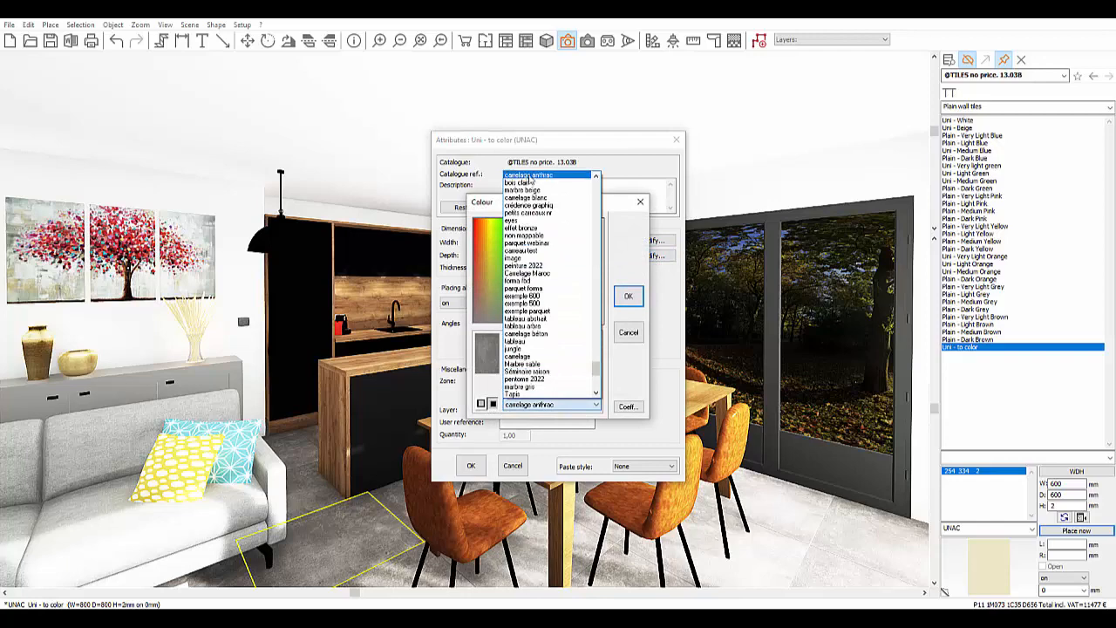
click(530, 177)
click(627, 296)
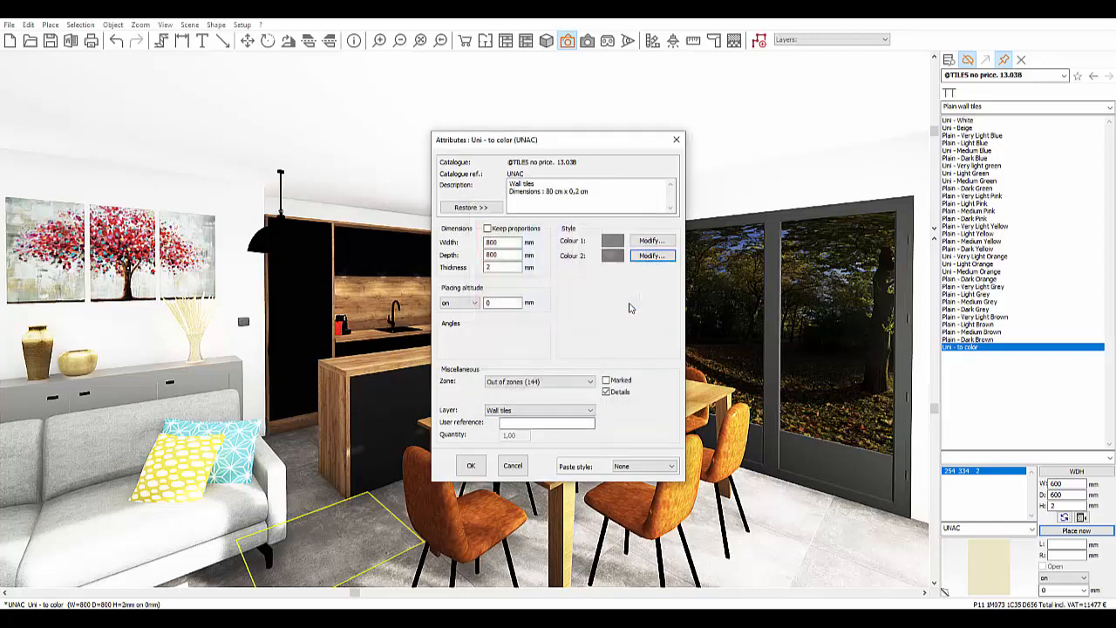
Step: Set the floor tile's Paste style to All and apply the attributes
click(636, 467)
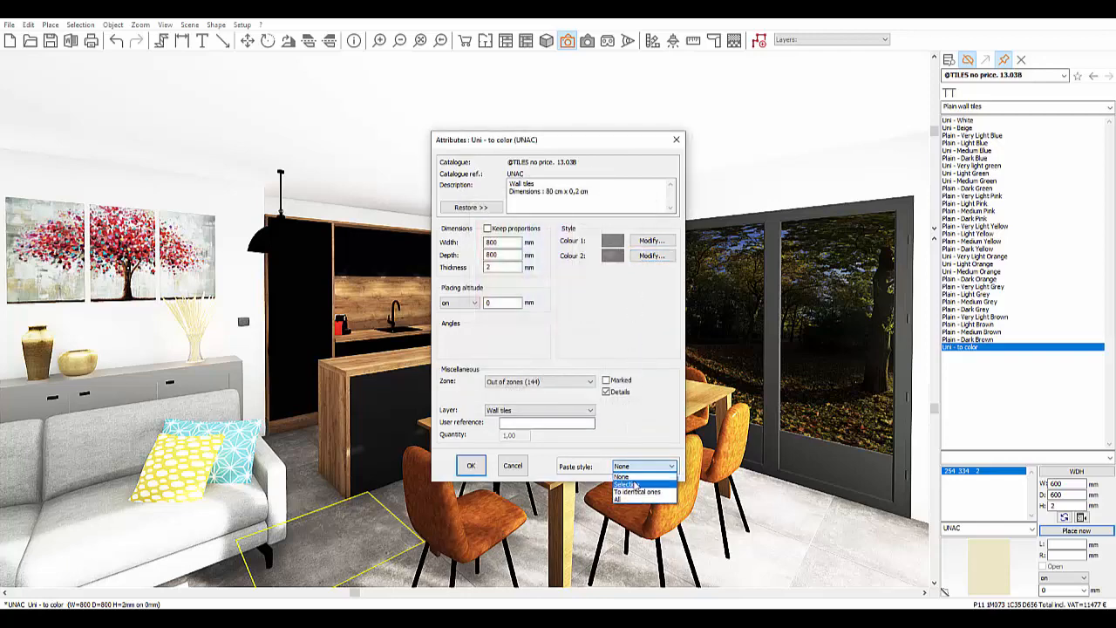
click(624, 502)
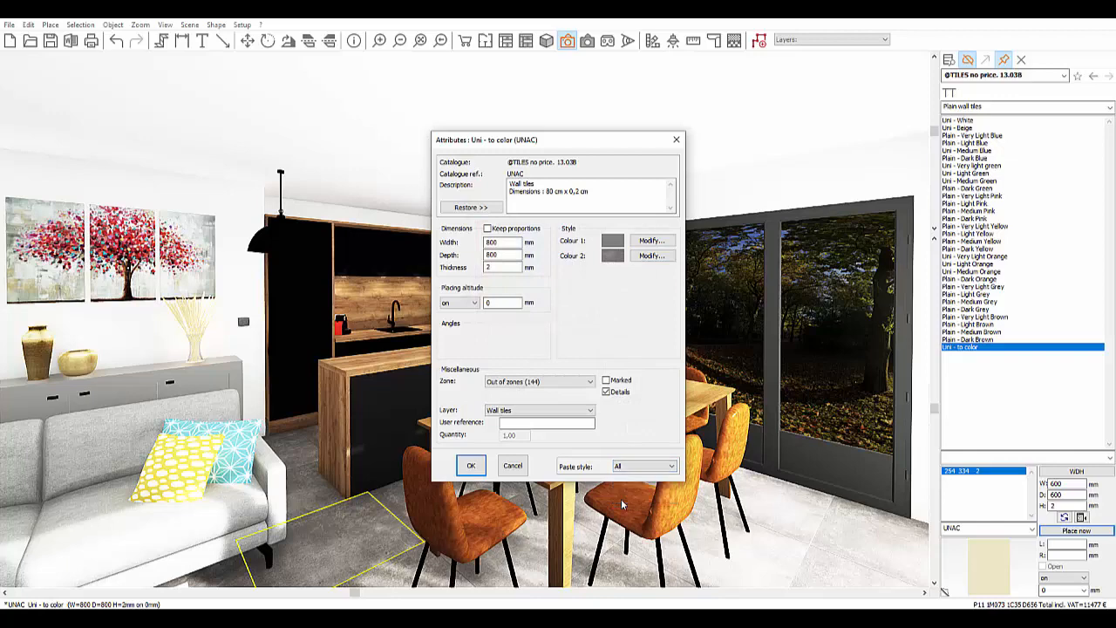
click(484, 474)
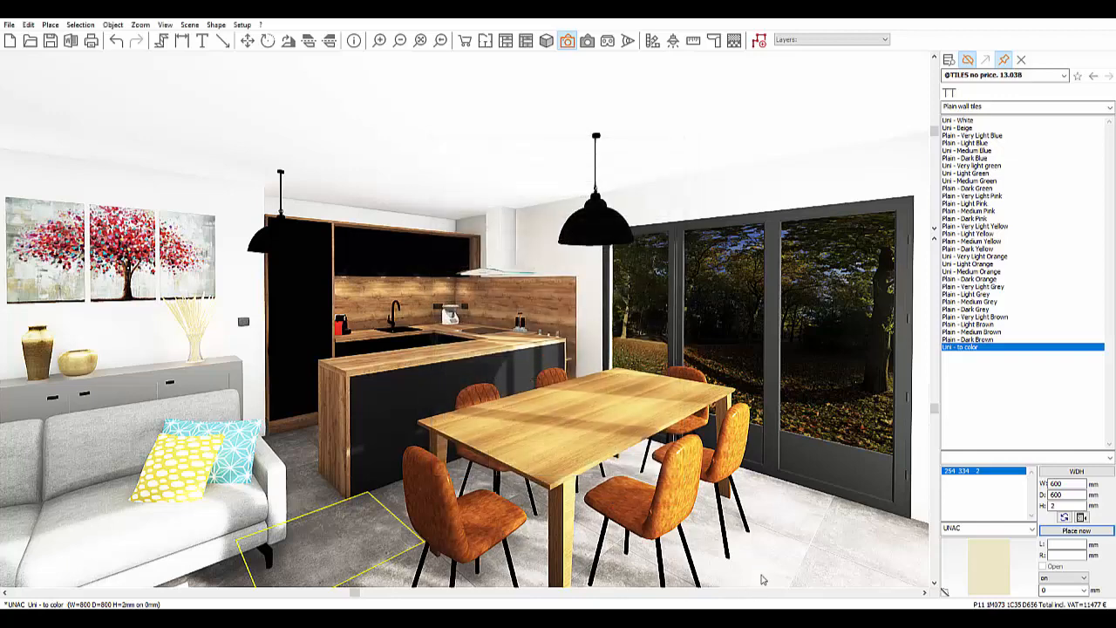